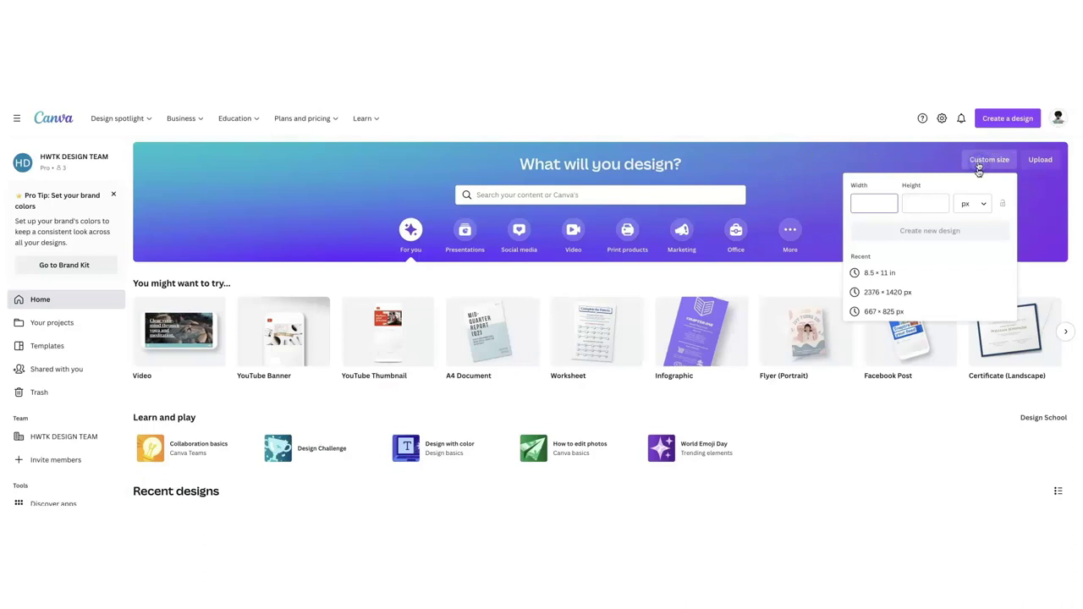
# Create a new blank design with a custom size of 8.5 × 11 in.
pyautogui.click(967, 204)
pyautogui.click(966, 250)
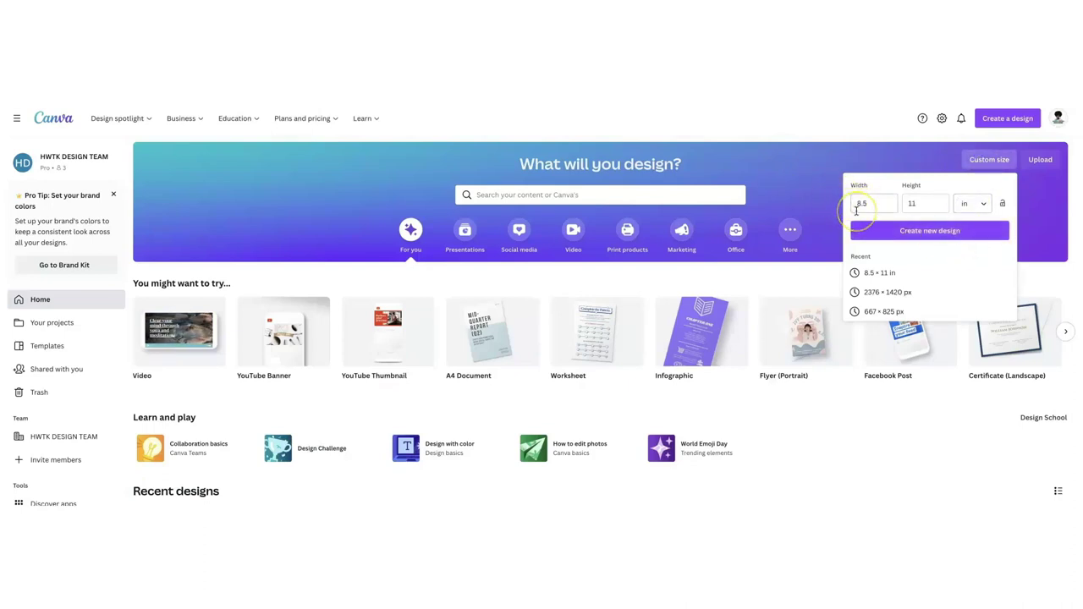
pyautogui.click(906, 210)
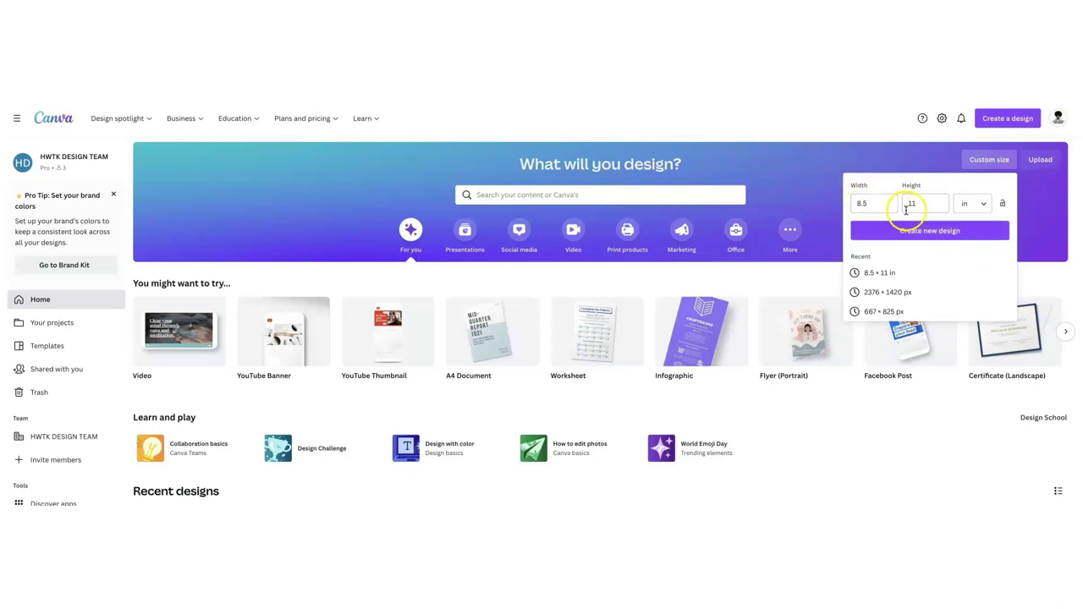
pyautogui.click(905, 237)
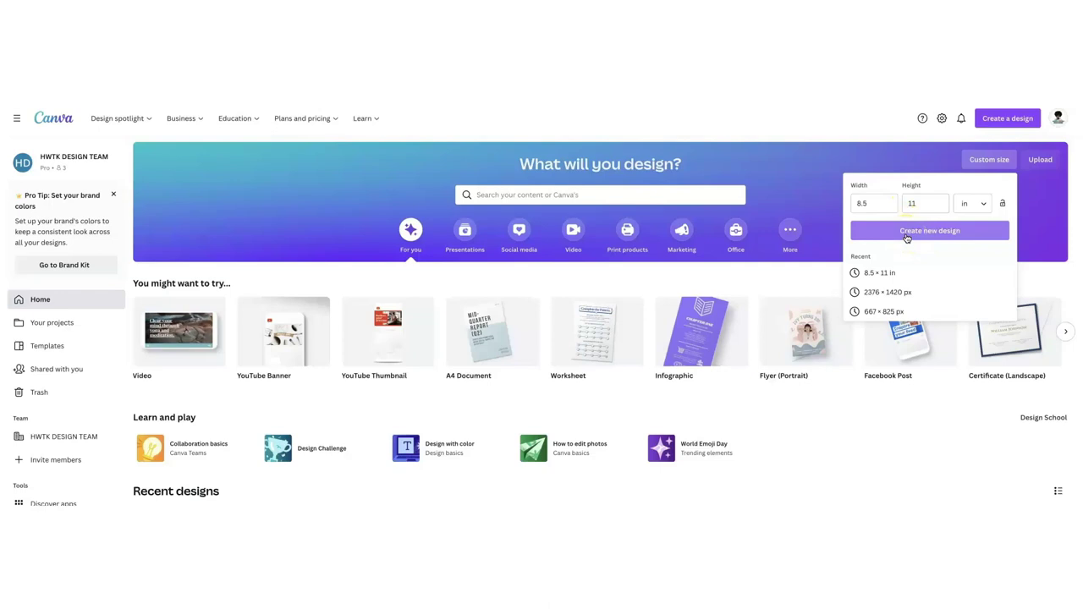
pyautogui.moveTo(810, 375)
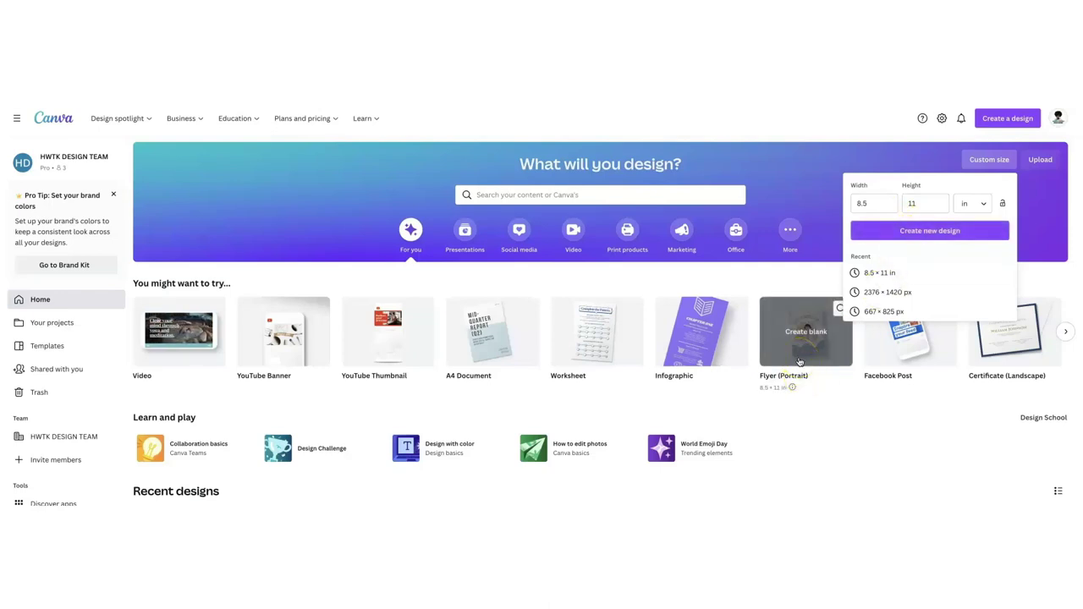
pyautogui.click(590, 341)
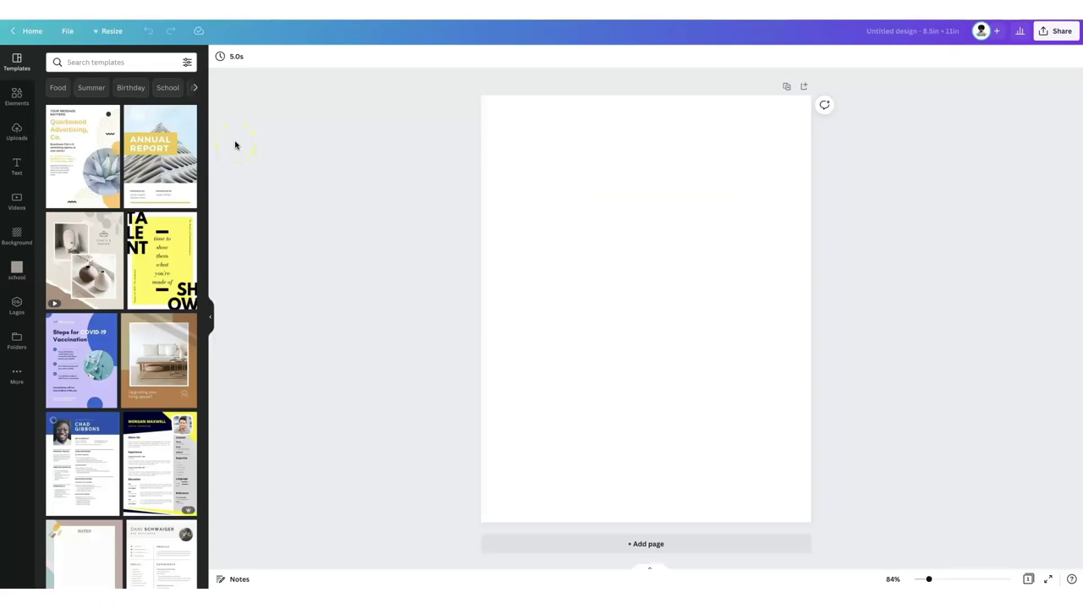
# Insert a square from the full lines and shapes collection onto the blank page.
pyautogui.click(16, 95)
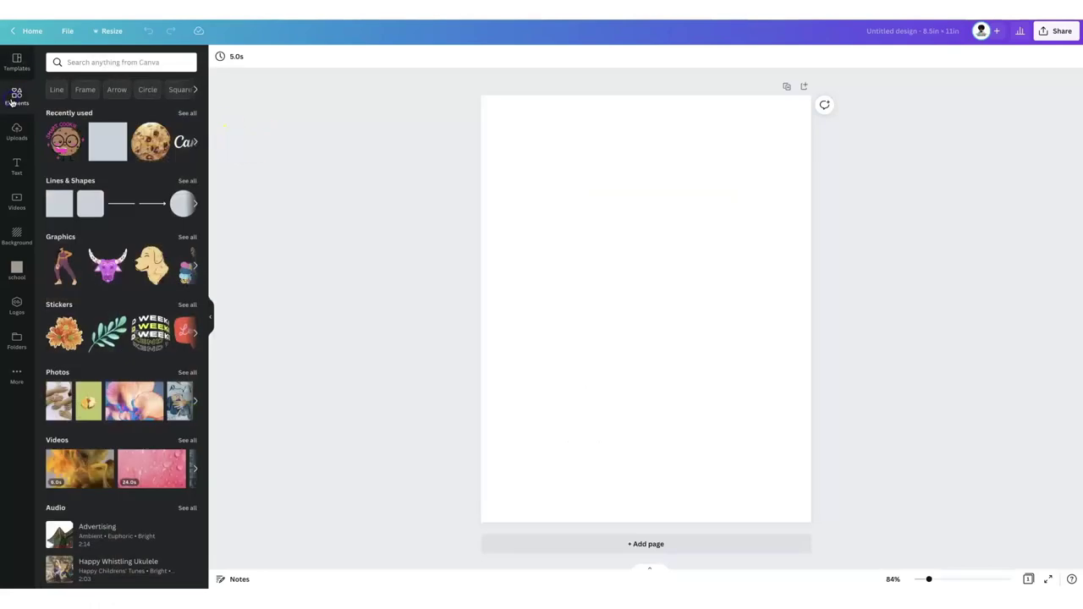
pyautogui.click(187, 181)
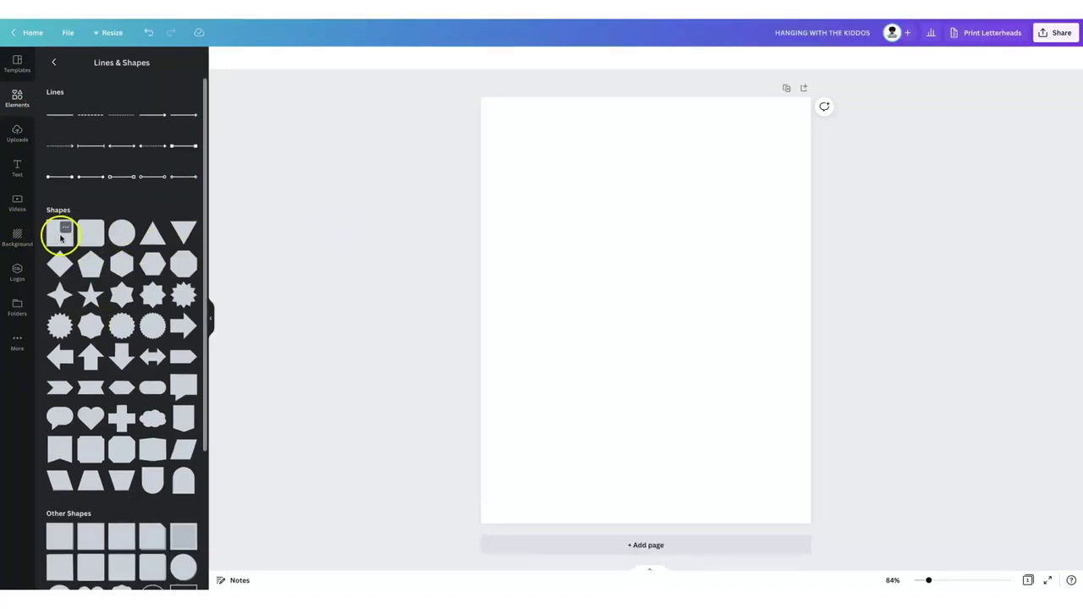
pyautogui.click(60, 235)
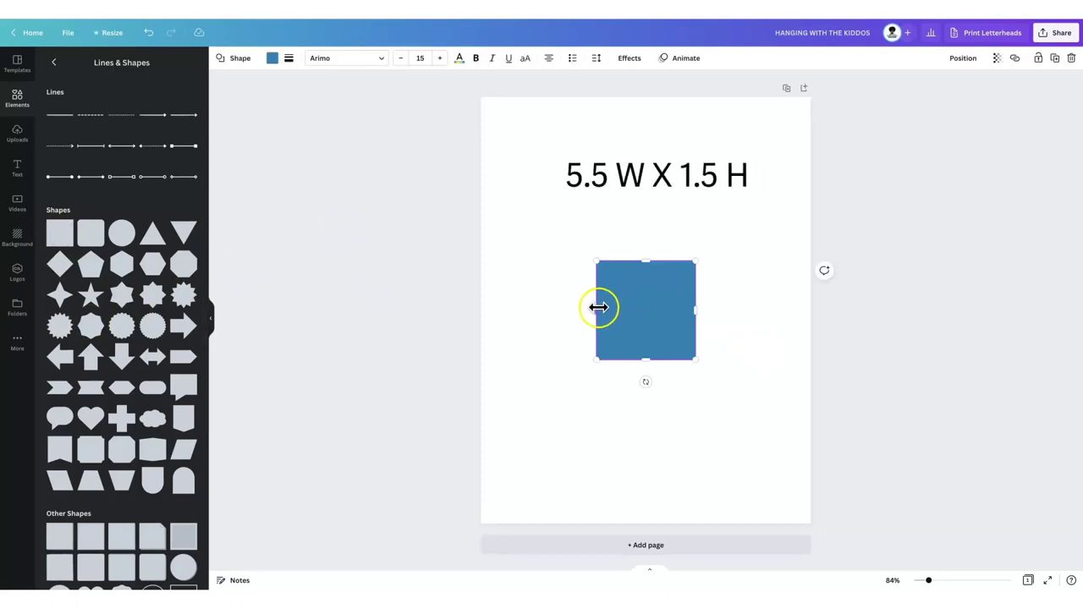
# Resize the square to 5.5 in wide by 1.5 in high and centre it horizontally in the page's upper half.
pyautogui.moveTo(599, 309); pyautogui.dragTo(480, 310)
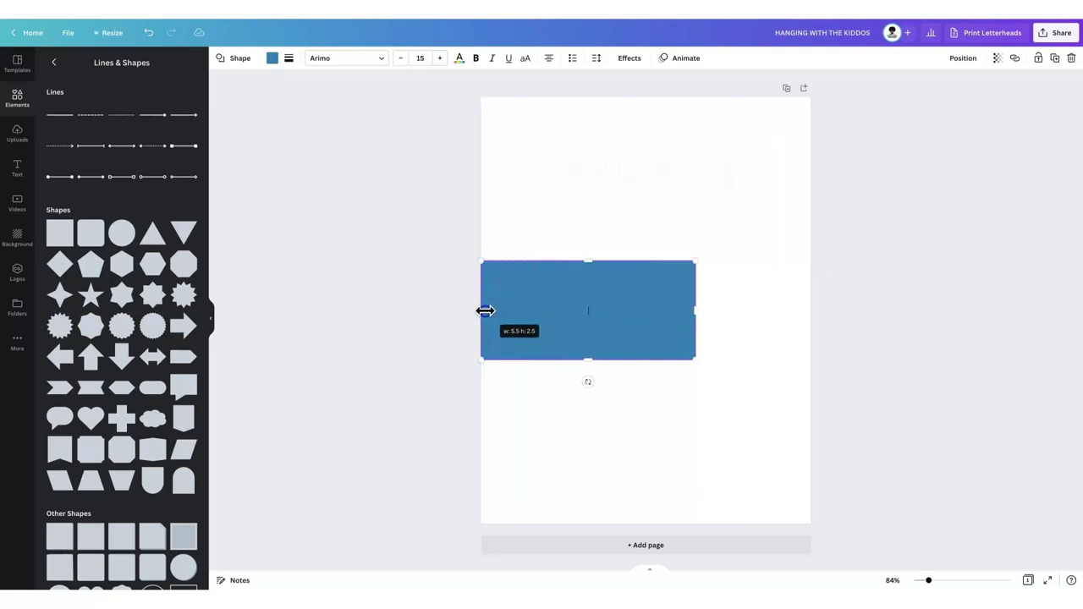
pyautogui.moveTo(588, 261); pyautogui.dragTo(612, 229)
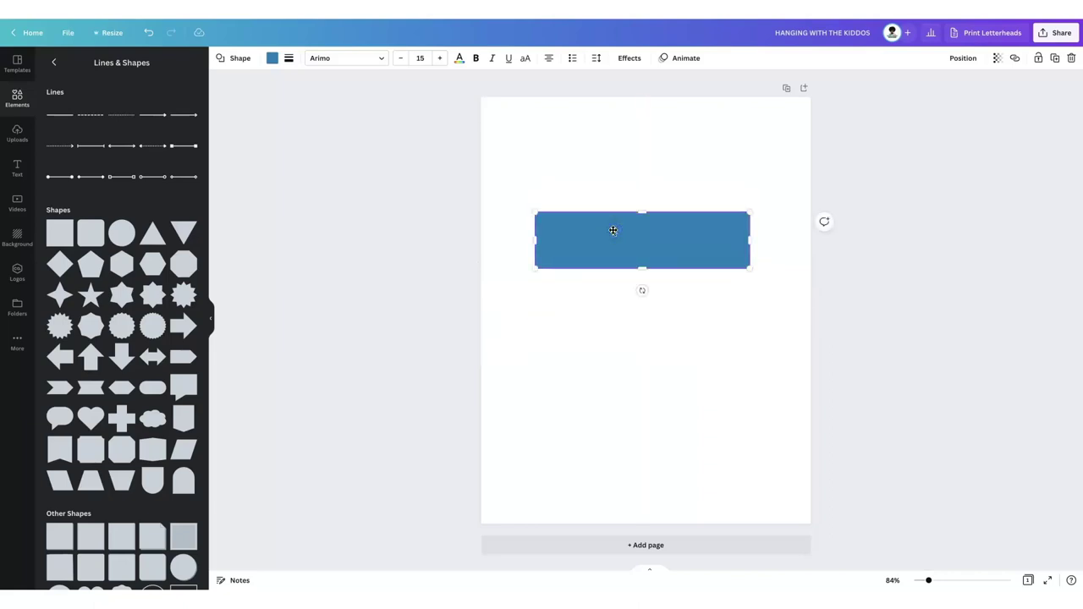
pyautogui.moveTo(663, 259); pyautogui.dragTo(665, 293)
pyautogui.click(289, 179)
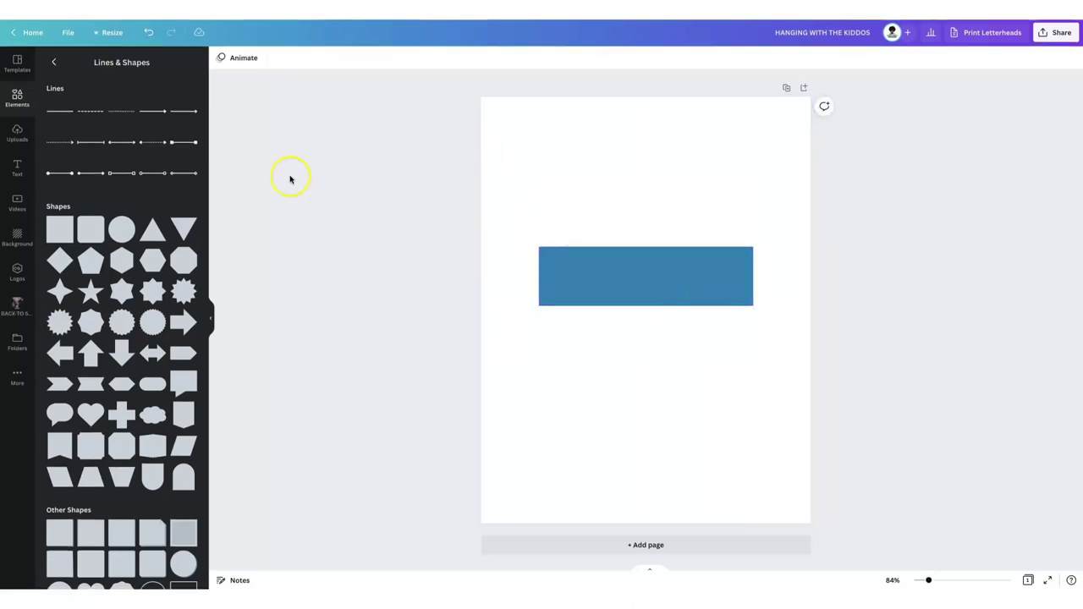
# Insert the Back to School title graphic from the BACK TO SCHOOL folder and shrink it below the blue rectangle.
pyautogui.click(16, 134)
pyautogui.click(14, 304)
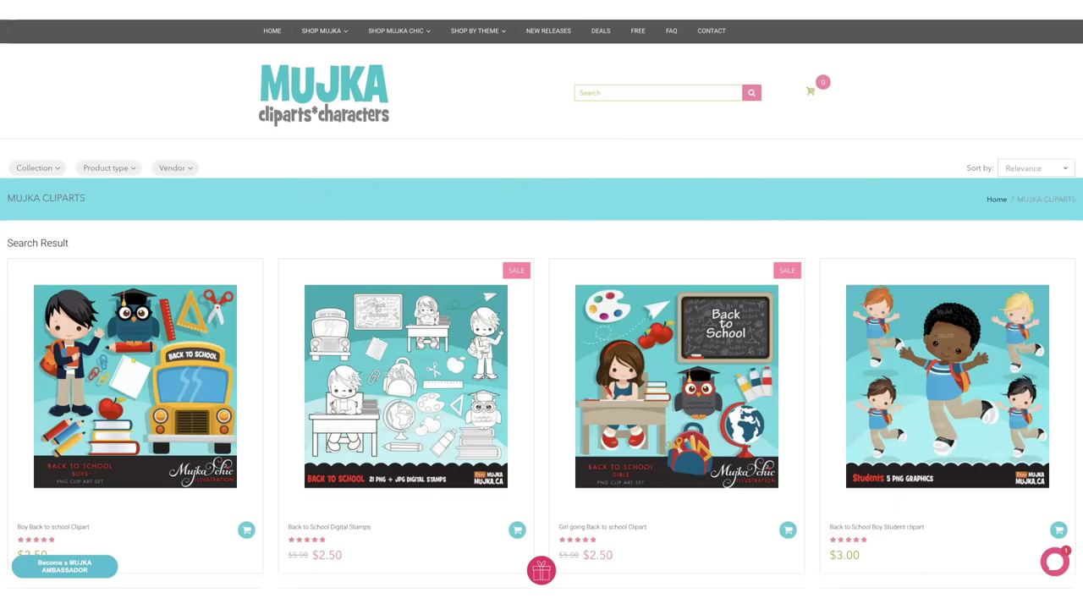
pyautogui.click(126, 235)
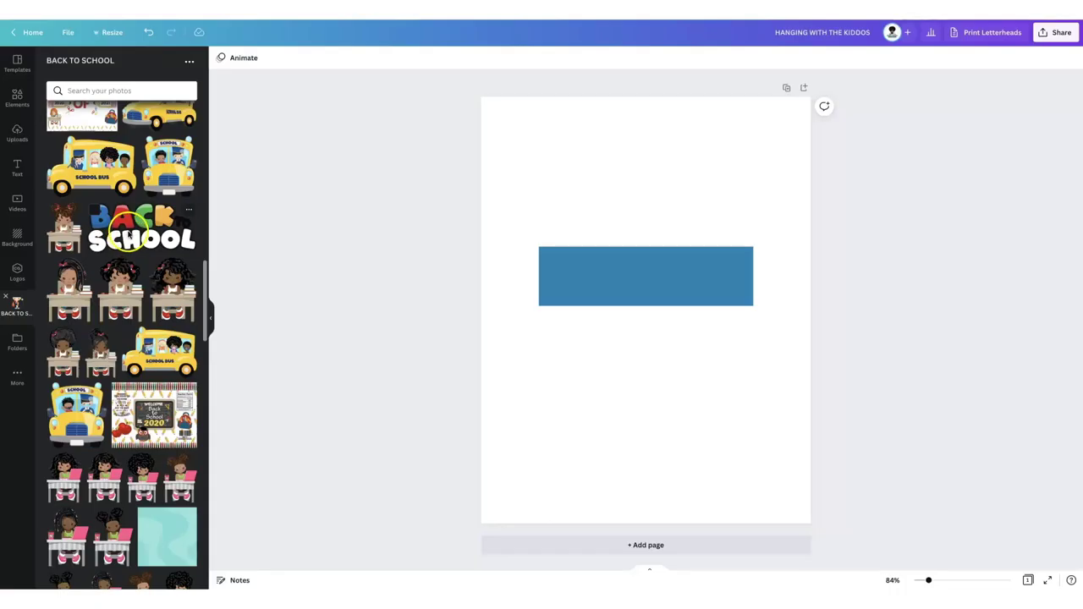
pyautogui.moveTo(767, 250); pyautogui.dragTo(600, 358)
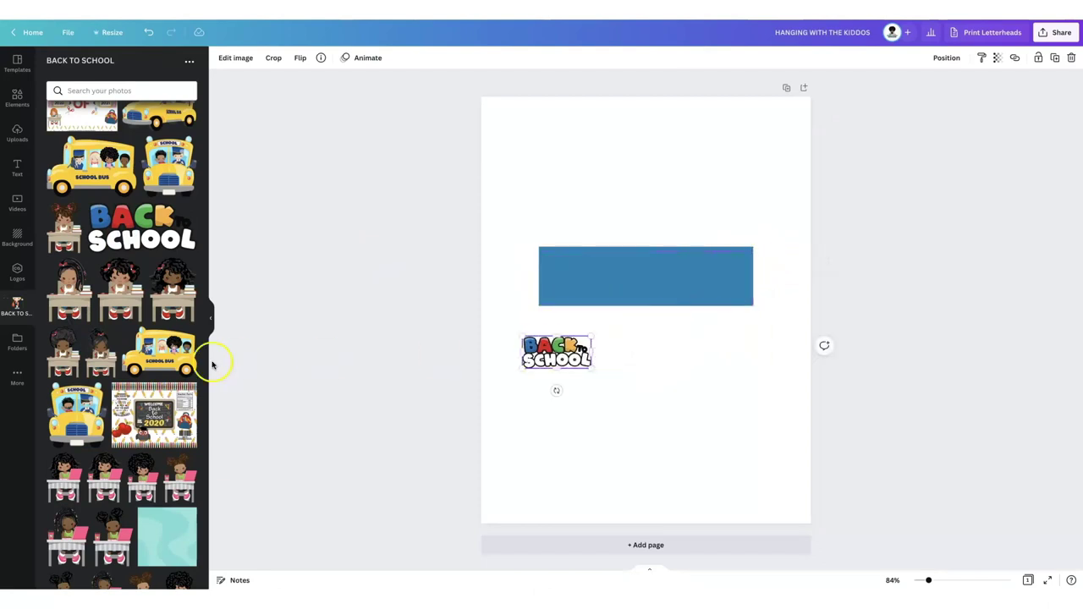
# Add the front-view school bus graphic and shrink it to sit below the Back to School title.
pyautogui.click(168, 162)
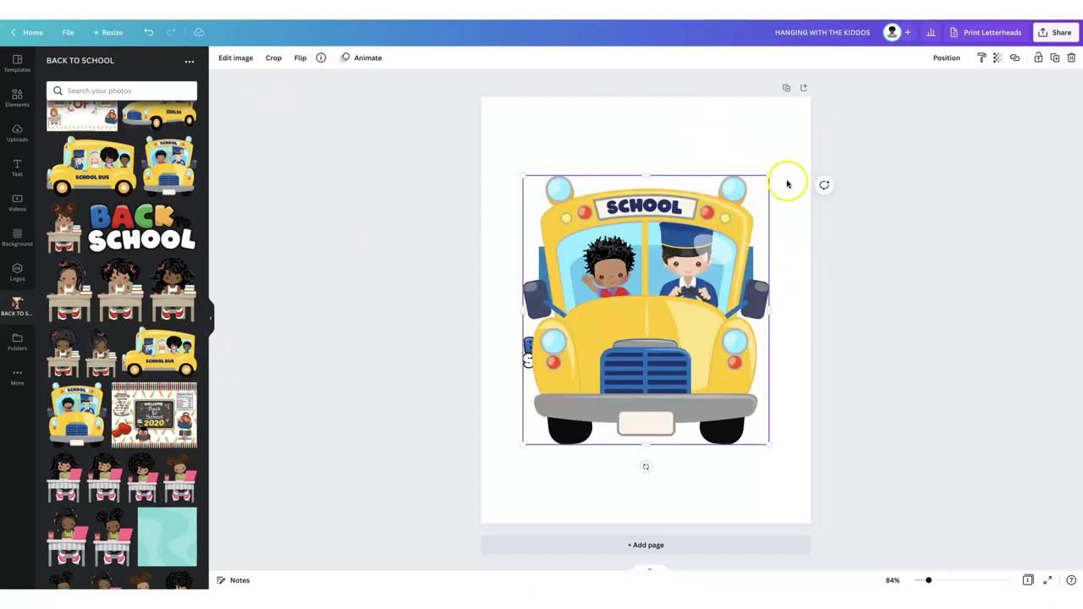
pyautogui.moveTo(768, 176); pyautogui.dragTo(580, 384)
pyautogui.click(592, 379)
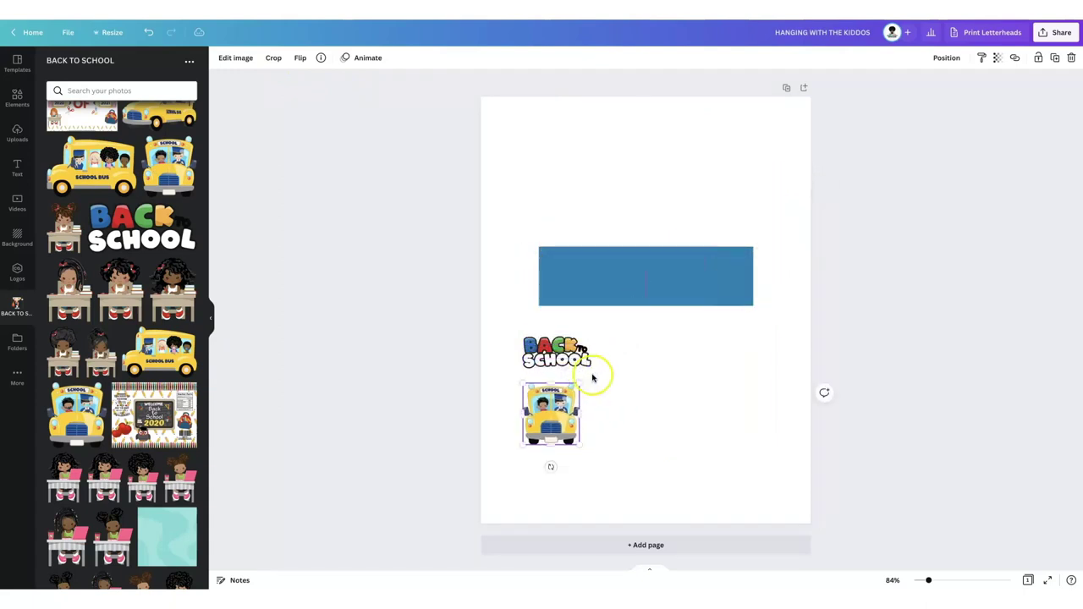
pyautogui.click(356, 139)
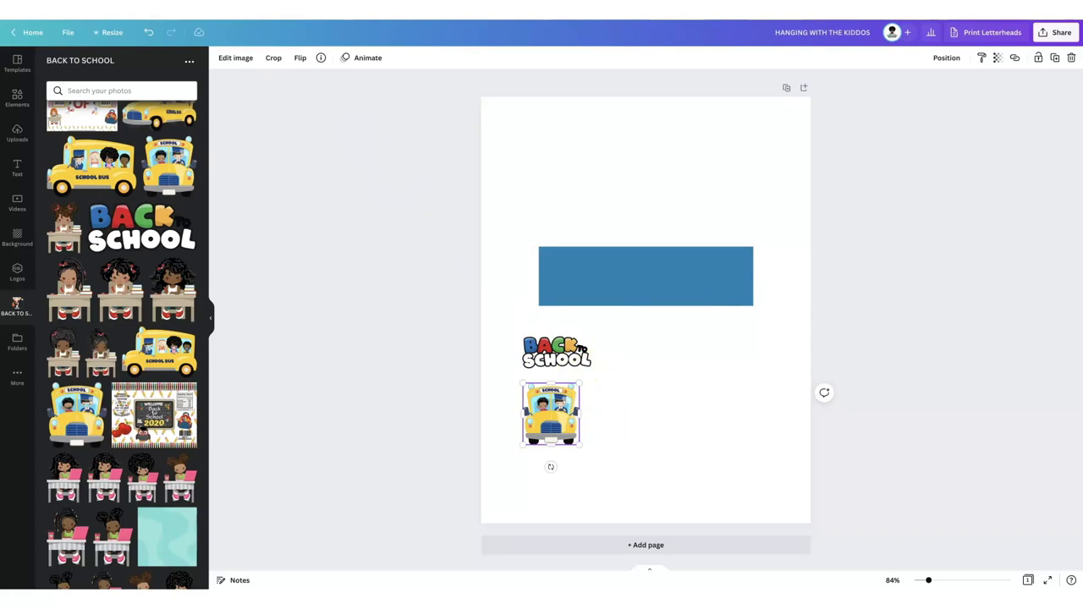
# Add a subheading text and set its font to Bobby Jones Soft.
pyautogui.click(17, 167)
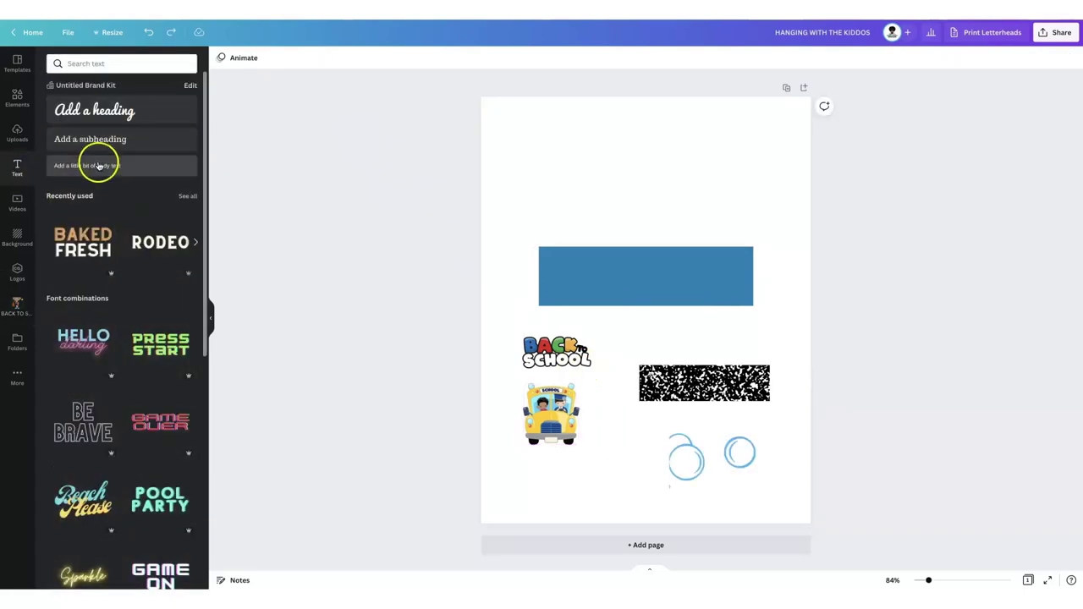
pyautogui.click(104, 140)
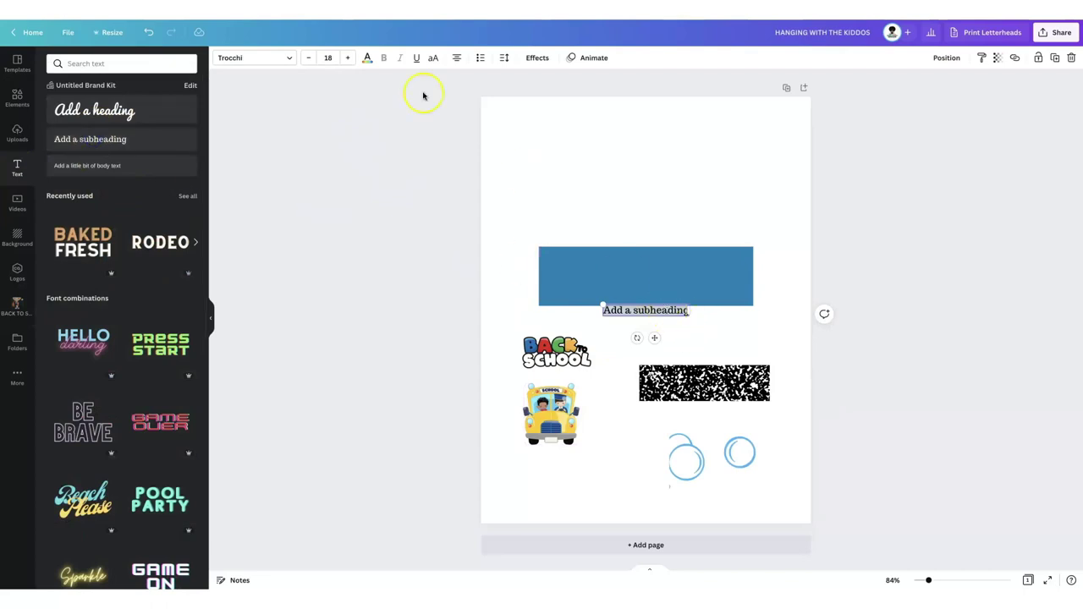
pyautogui.click(259, 57)
pyautogui.click(74, 249)
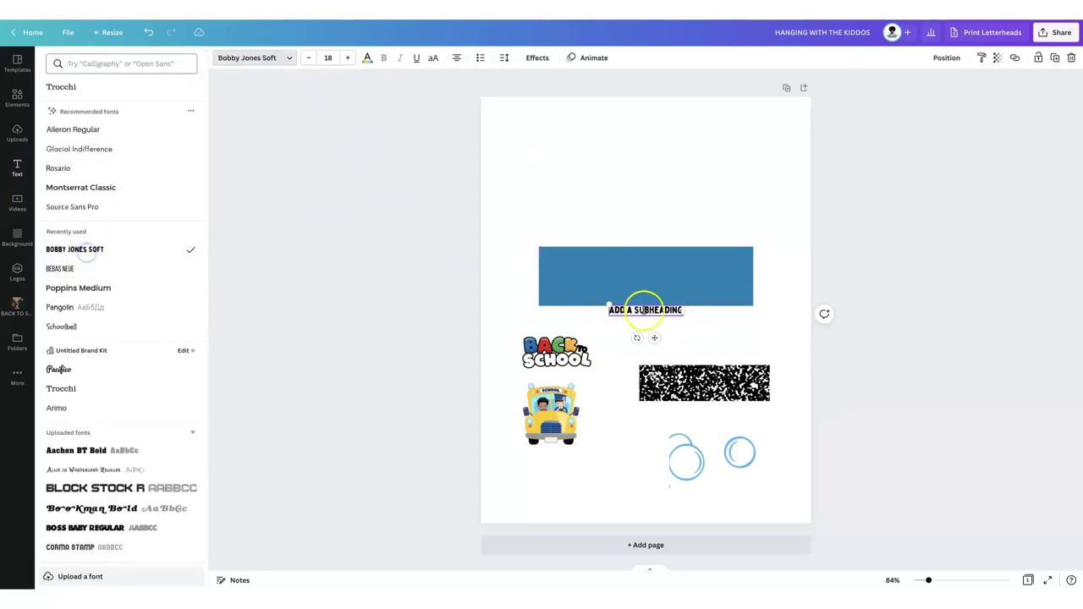
# Move the subheading to the blue rectangle's upper left, change its text to WELCOME and enlarge it to size 26.5.
pyautogui.moveTo(646, 301); pyautogui.dragTo(580, 251)
pyautogui.tripleClick(581, 252)
pyautogui.write('WEWELCOME')
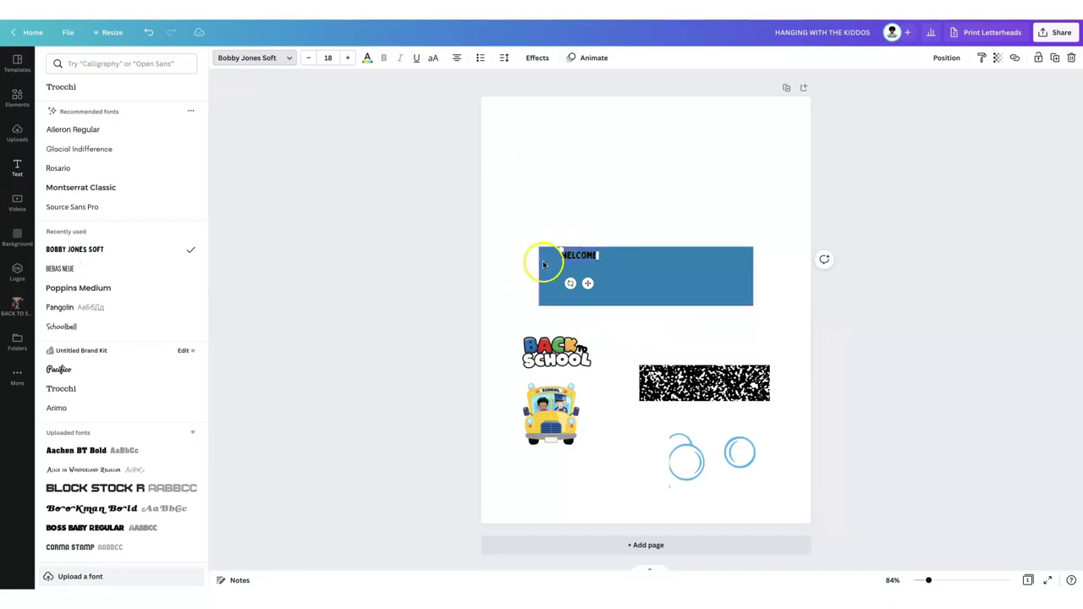
pyautogui.moveTo(559, 259); pyautogui.dragTo(541, 254)
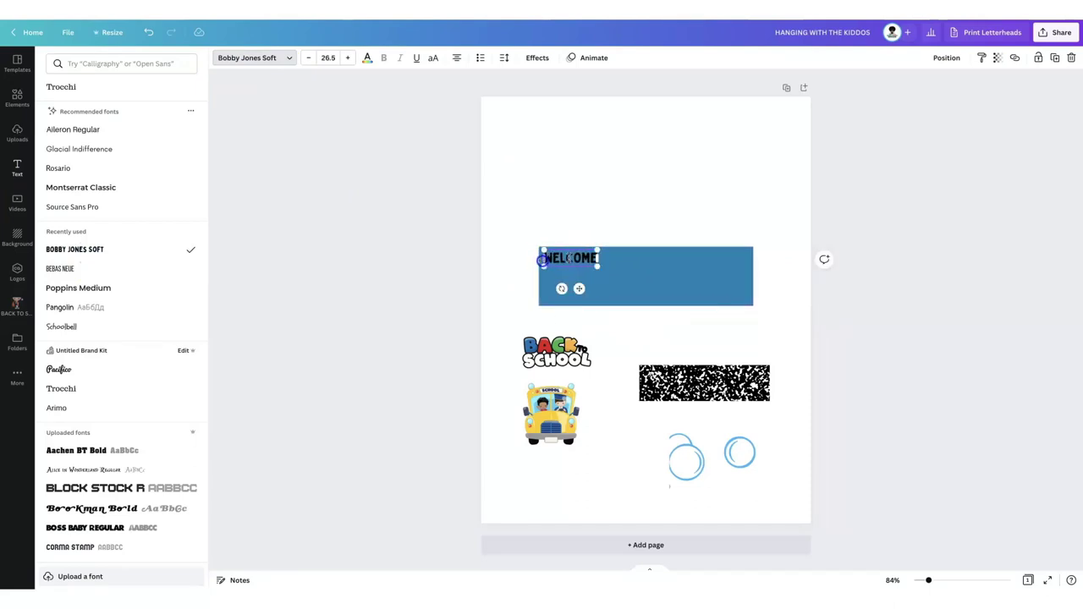
# Colour the WELCOME text brand red and place the Back to School graphic directly beneath it on the blue rectangle.
pyautogui.click(367, 60)
pyautogui.click(157, 177)
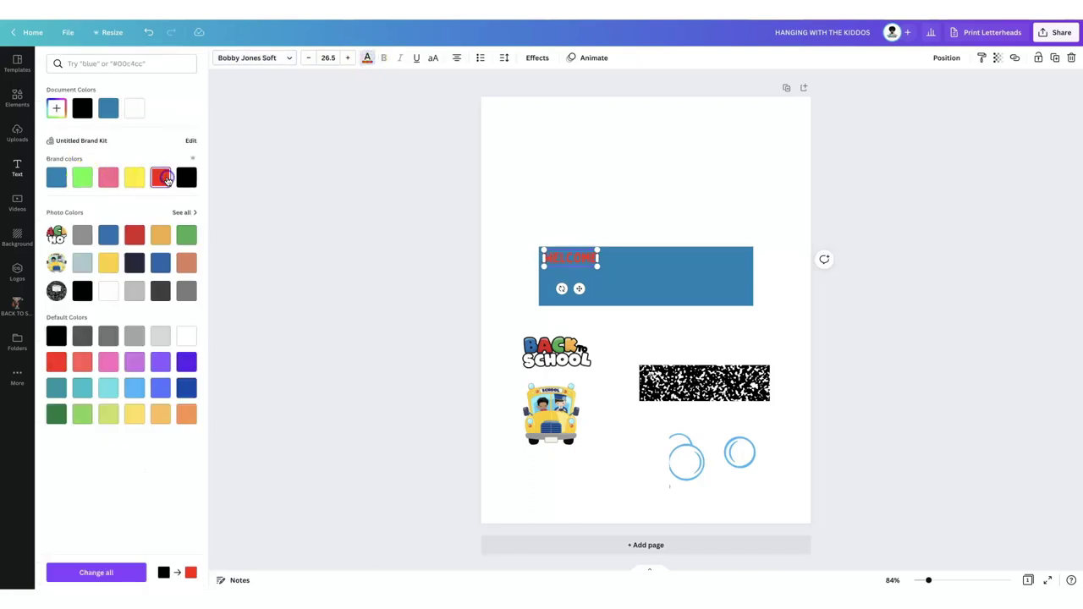
pyautogui.click(617, 465)
pyautogui.moveTo(556, 351); pyautogui.dragTo(577, 282)
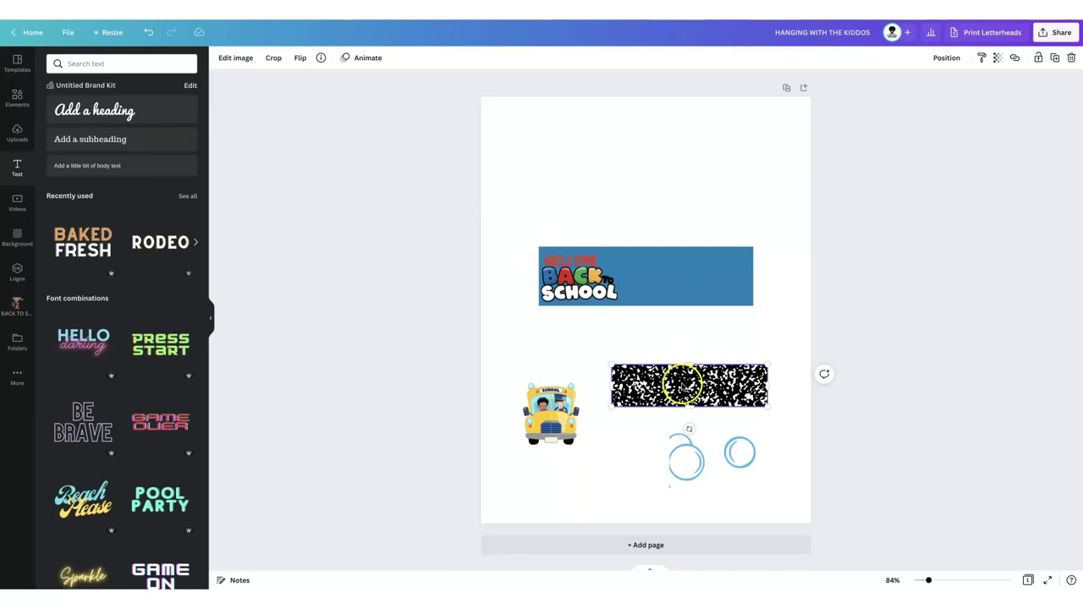
# Enlarge the black-and-white notebook pattern to cover the blue rectangle and send it to the back.
pyautogui.moveTo(766, 385); pyautogui.dragTo(825, 386)
pyautogui.moveTo(719, 362); pyautogui.dragTo(640, 264)
pyautogui.click(945, 58)
pyautogui.click(908, 107)
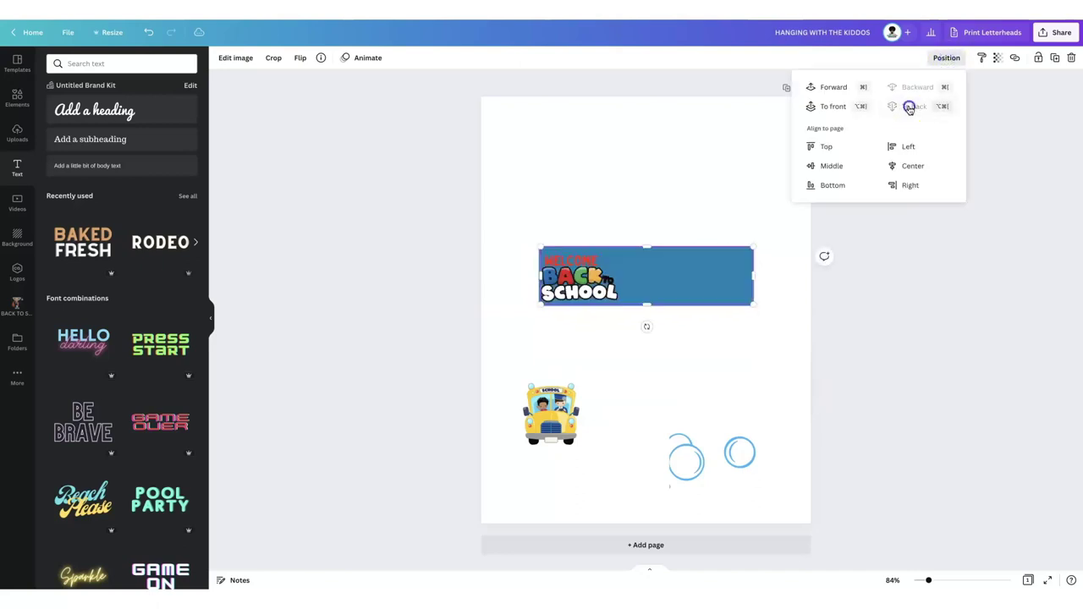
# Shrink the blue rectangle slightly on all four sides to about 5.3 in wide so the notebook pattern frames it.
pyautogui.moveTo(753, 276); pyautogui.dragTo(749, 276)
pyautogui.click(751, 275)
pyautogui.moveTo(652, 306); pyautogui.dragTo(652, 301)
pyautogui.moveTo(538, 276); pyautogui.dragTo(541, 275)
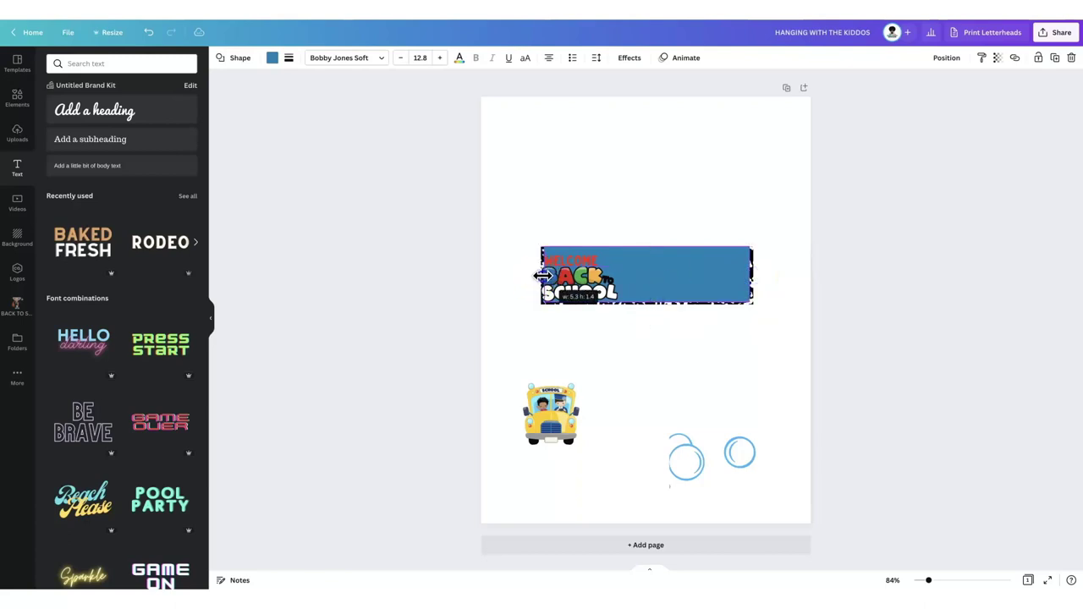
pyautogui.moveTo(641, 245); pyautogui.dragTo(642, 249)
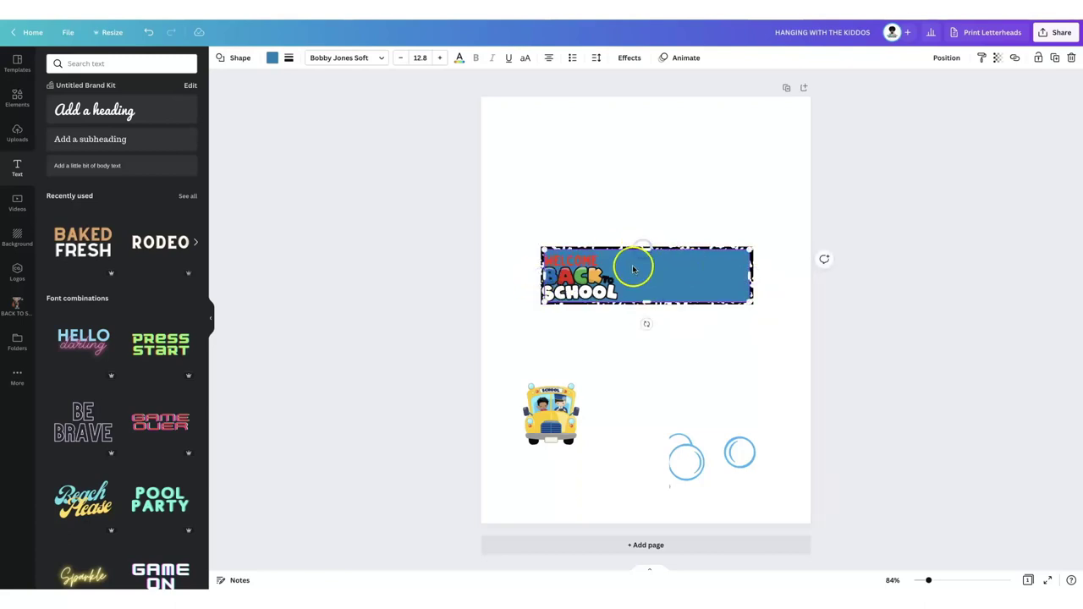
# Nudge the WELCOME text and the Back to School graphic slightly right, inside the patterned border.
pyautogui.click(578, 259)
pyautogui.click(578, 260)
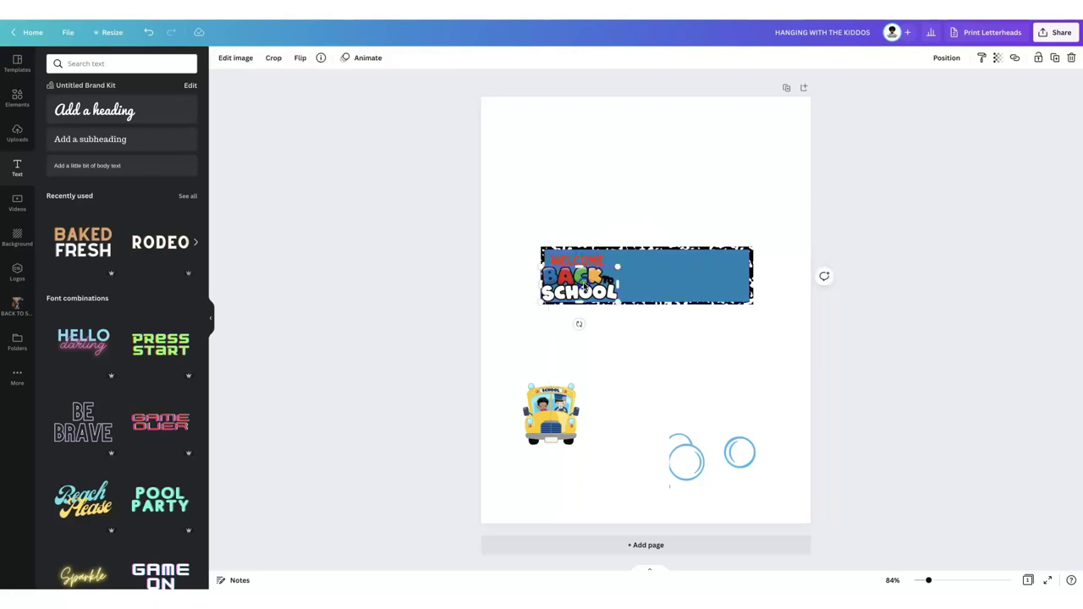
pyautogui.click(649, 280)
# Change the blue rectangle's fill colour to white.
pyautogui.click(696, 274)
pyautogui.click(272, 61)
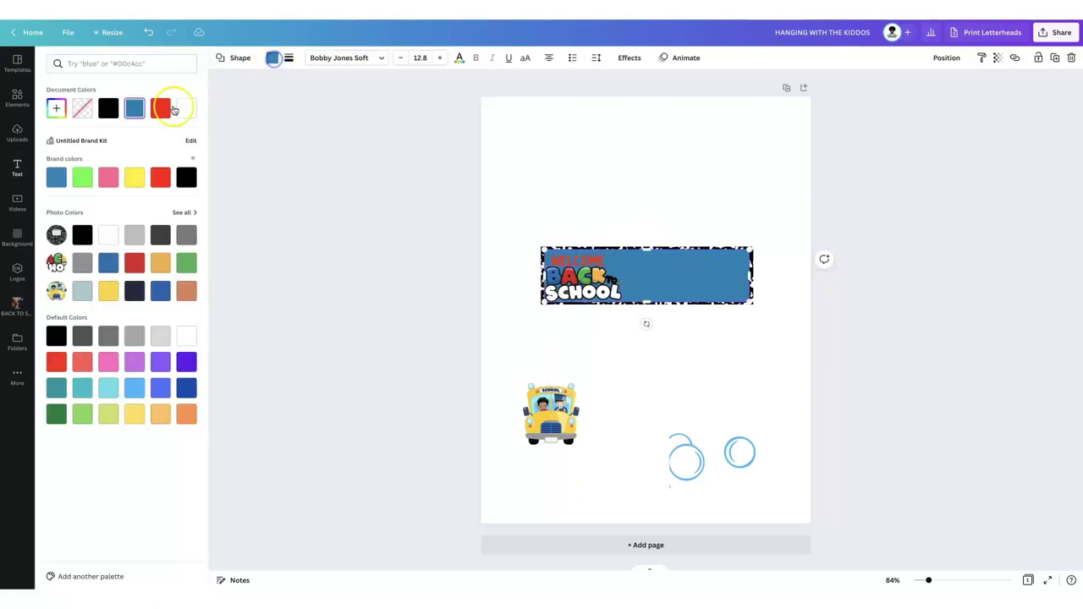
pyautogui.click(188, 109)
pyautogui.click(493, 249)
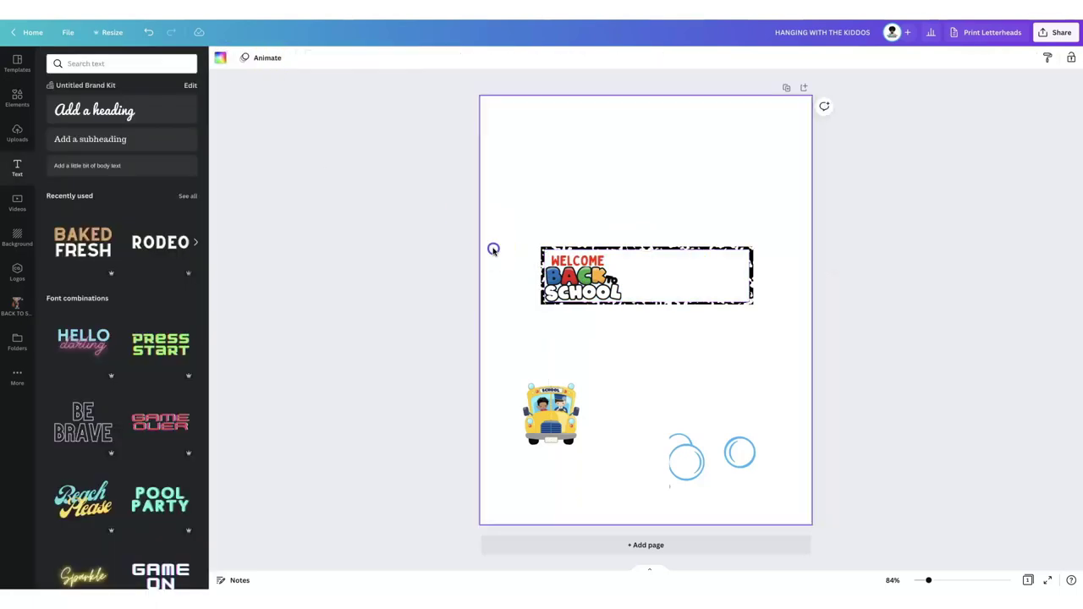
# Duplicate the WELCOME text, move the copy to the label's upper right and change it to I AM BUBBLING.
pyautogui.click(576, 263)
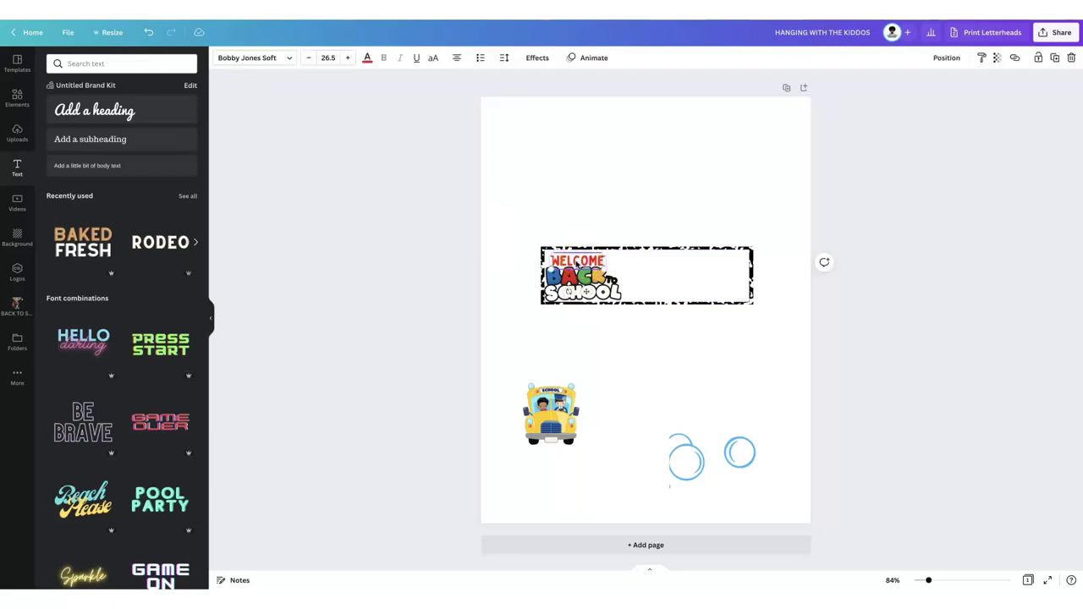
pyautogui.click(1054, 57)
pyautogui.moveTo(578, 261); pyautogui.dragTo(709, 262)
pyautogui.write('I AM')
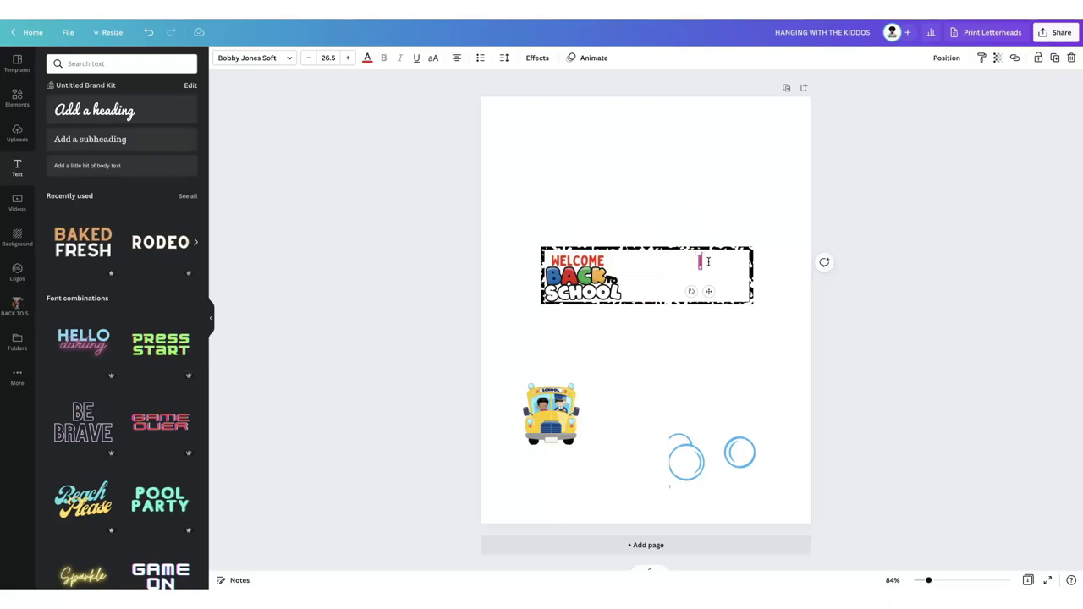
pyautogui.write(' BUBBLING')
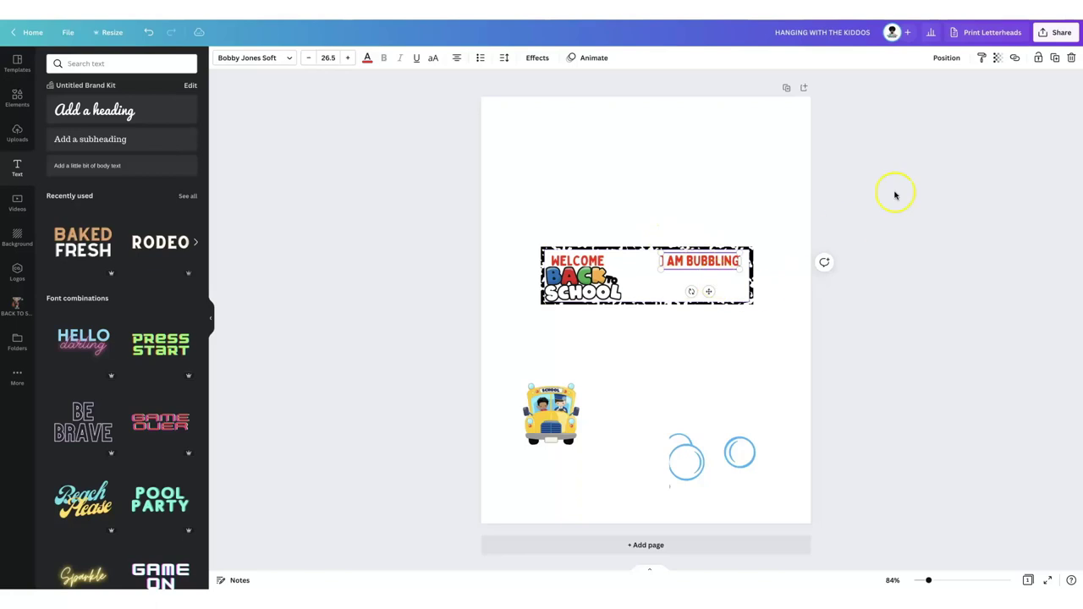
# Duplicate the I AM BUBBLING text, place the copy below it, set its font to Pangolin and its text to With excitement.
pyautogui.click(1054, 58)
pyautogui.moveTo(794, 267); pyautogui.dragTo(686, 279)
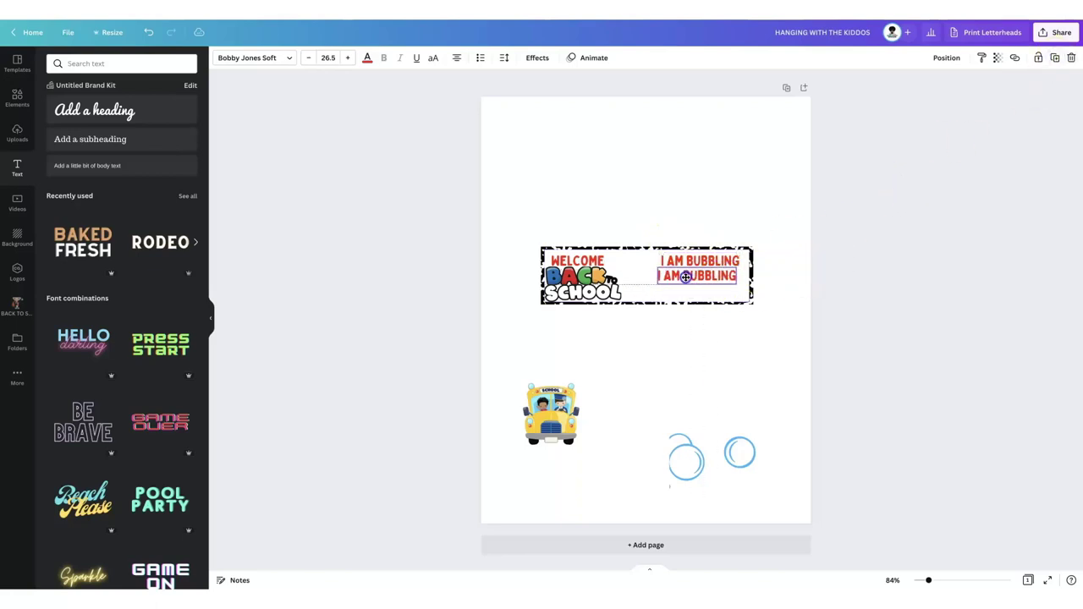
pyautogui.click(243, 58)
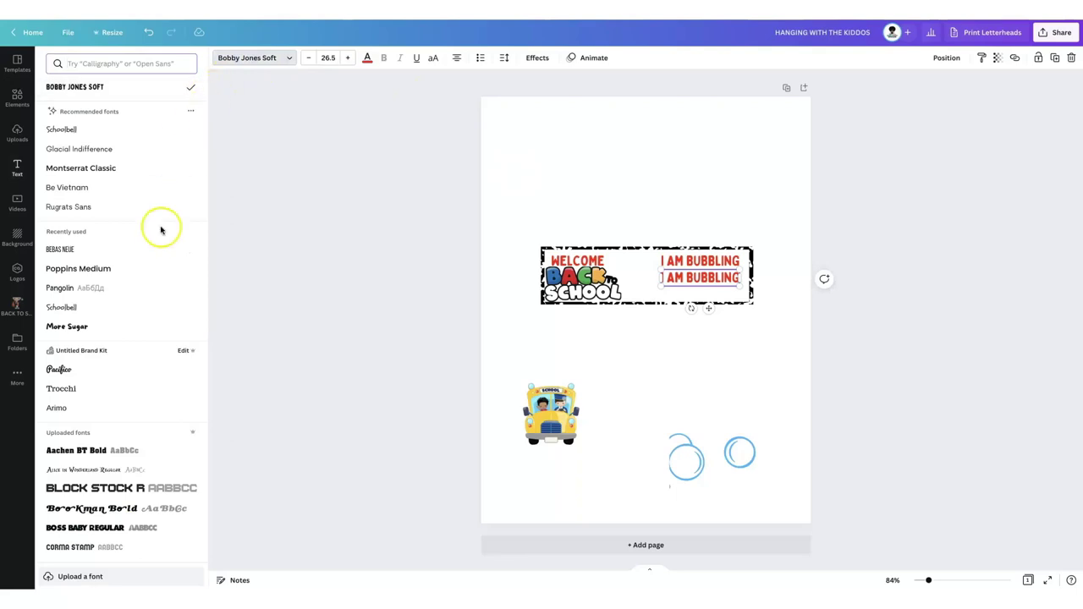
pyautogui.click(89, 287)
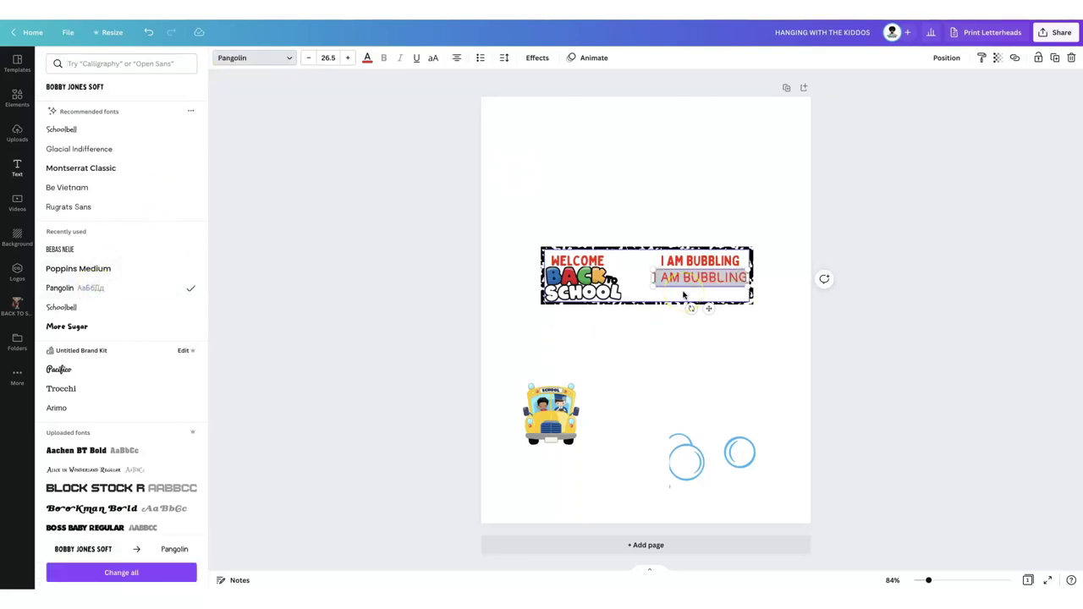
pyautogui.write('With excitement')
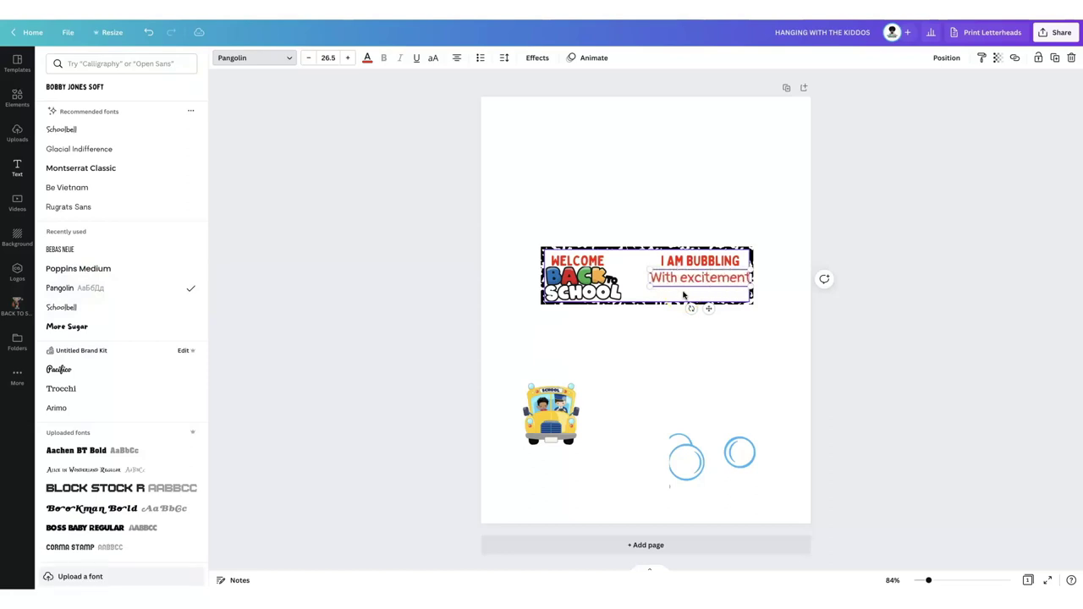
pyautogui.click(677, 327)
pyautogui.moveTo(712, 277); pyautogui.dragTo(712, 268)
# Colour the words I AM blue and BUBBLING green, using the Back to School graphic's photo colours.
pyautogui.click(666, 258)
pyautogui.click(683, 260)
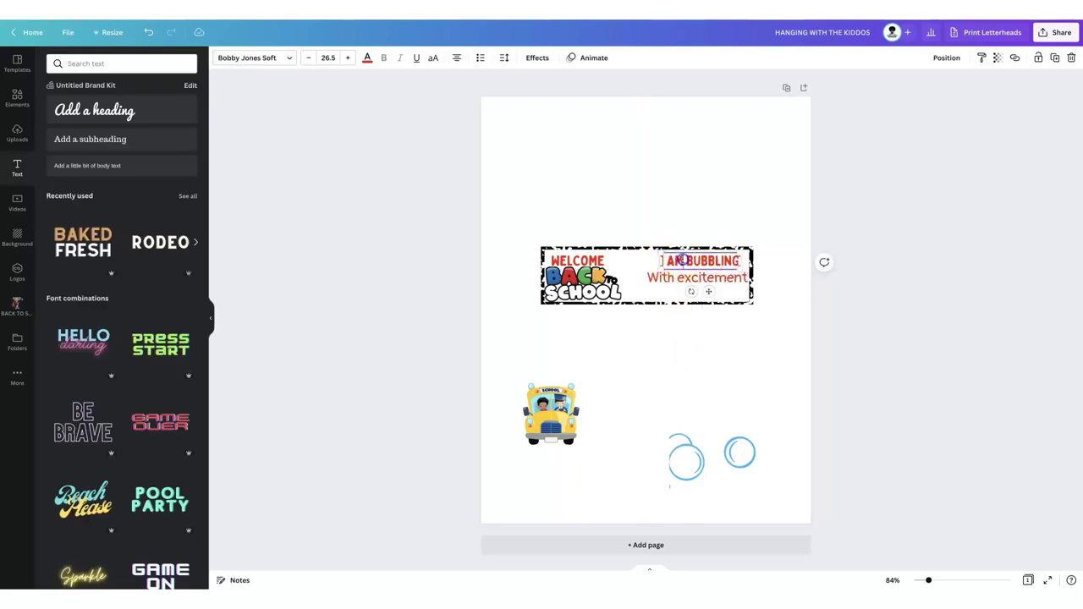
pyautogui.click(366, 61)
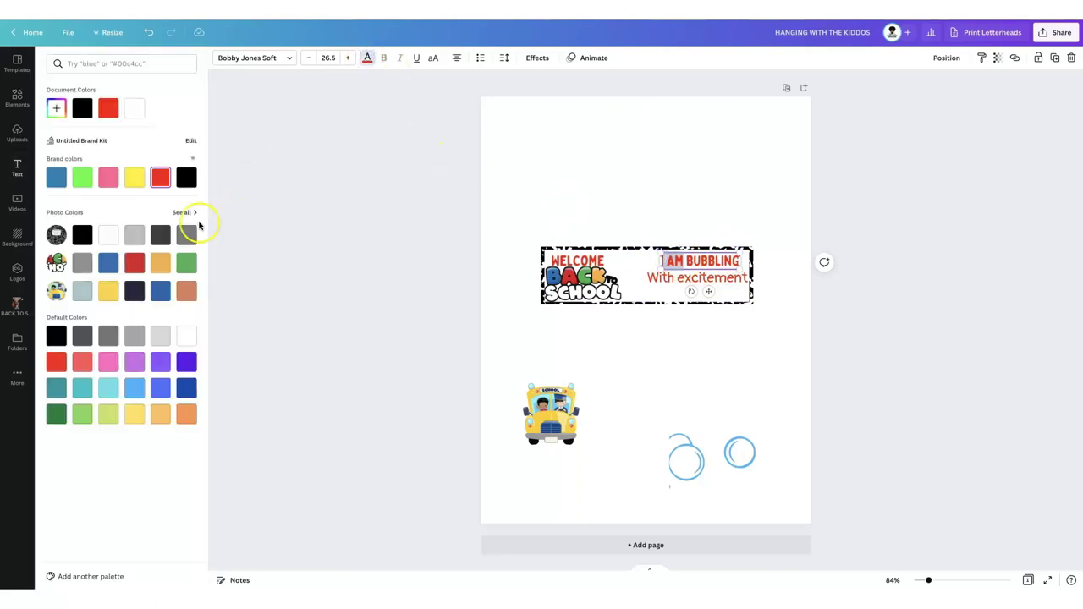
pyautogui.click(108, 262)
pyautogui.moveTo(688, 258); pyautogui.dragTo(705, 258)
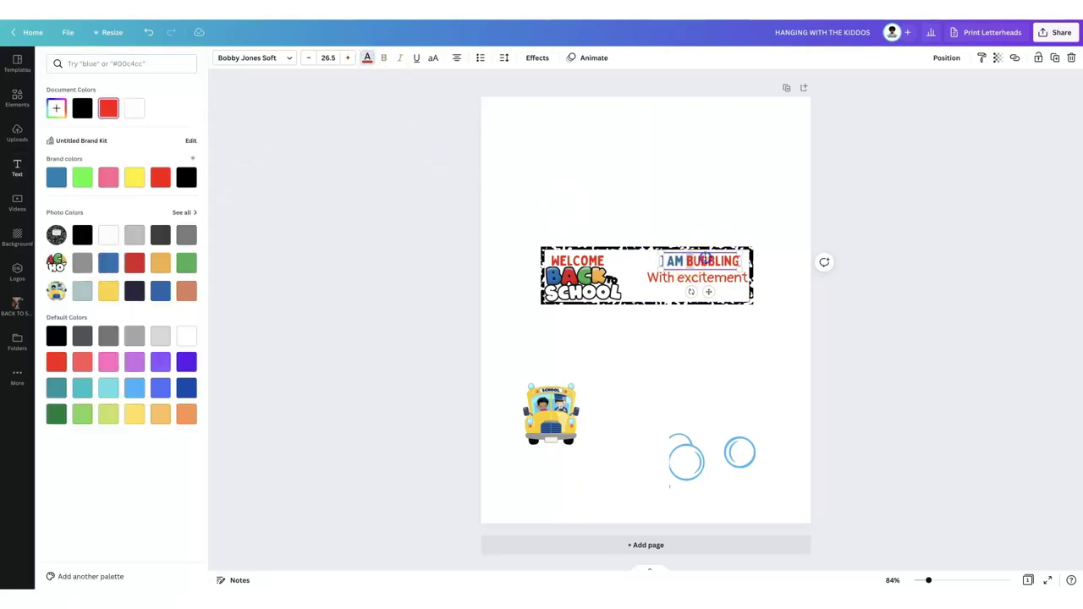
pyautogui.click(187, 263)
# Colour the word With yellow and the word excitement dark red.
pyautogui.click(657, 278)
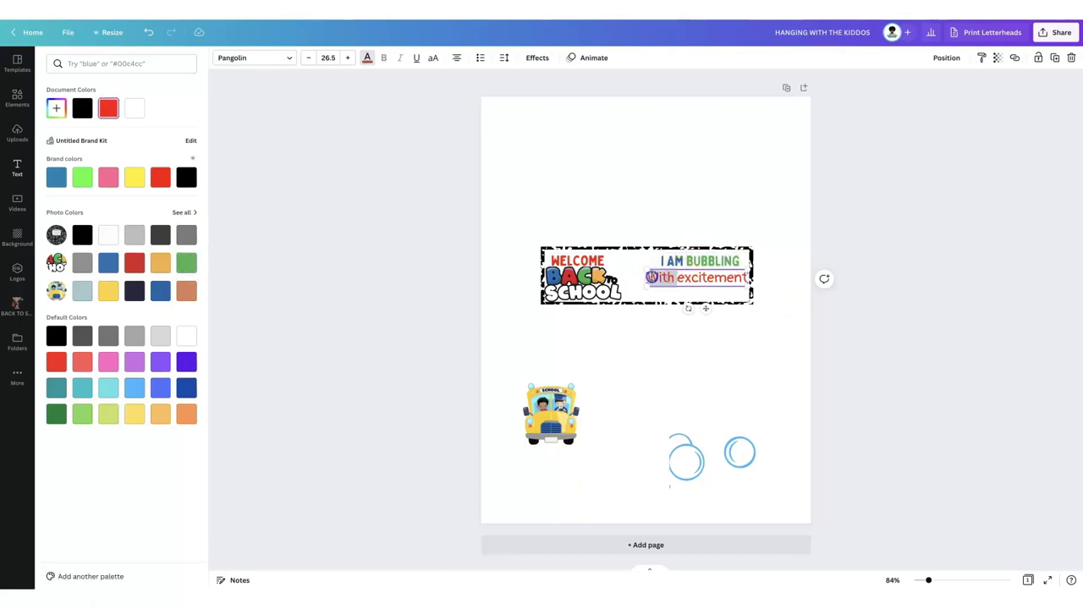
pyautogui.click(108, 290)
pyautogui.click(684, 278)
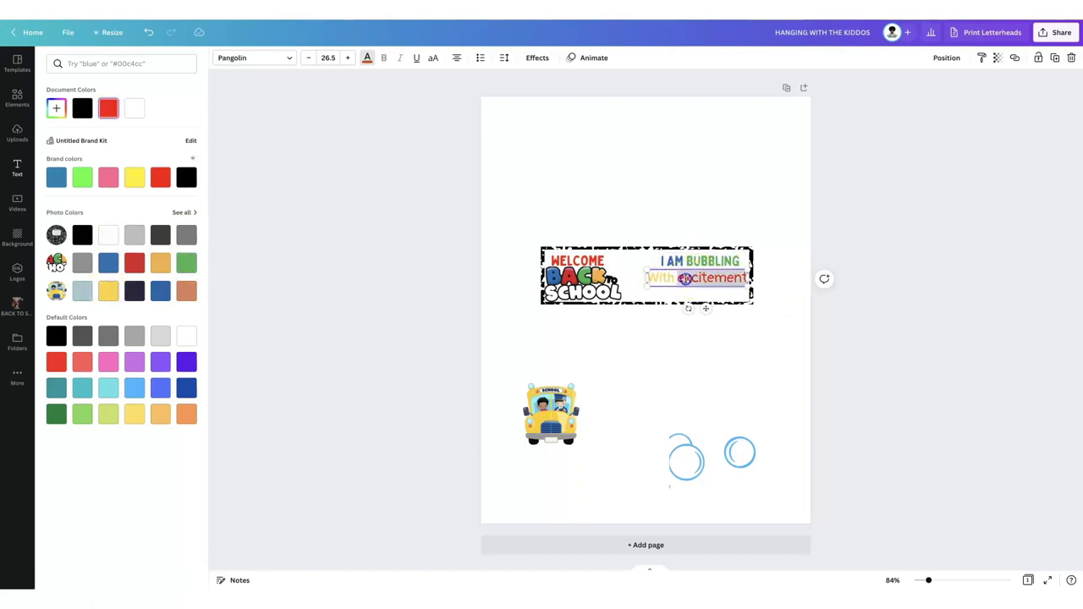
pyautogui.click(635, 348)
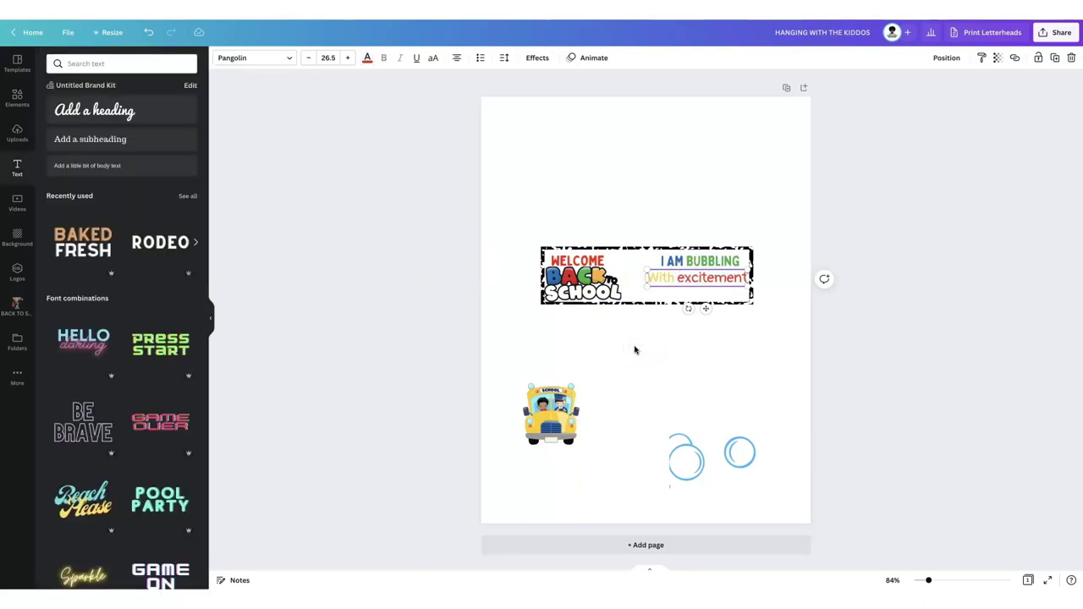
pyautogui.click(635, 349)
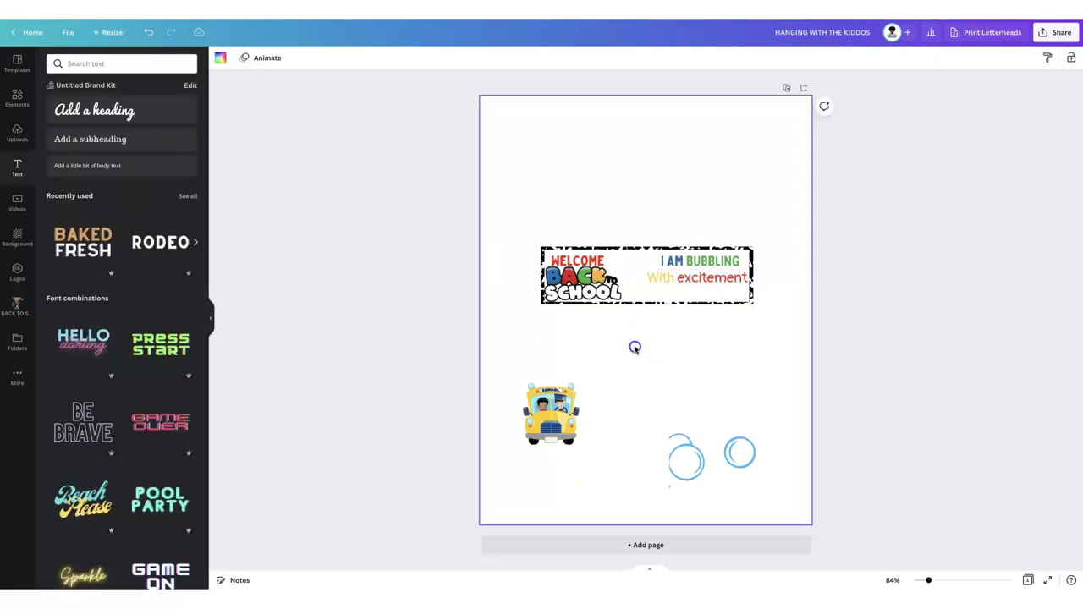
# Duplicate I AM BUBBLING below With excitement, change it to TO HAVE YOU IN MY CLASS and shrink it to about size 14.8.
pyautogui.click(703, 259)
pyautogui.click(1054, 58)
pyautogui.moveTo(711, 267); pyautogui.dragTo(699, 290)
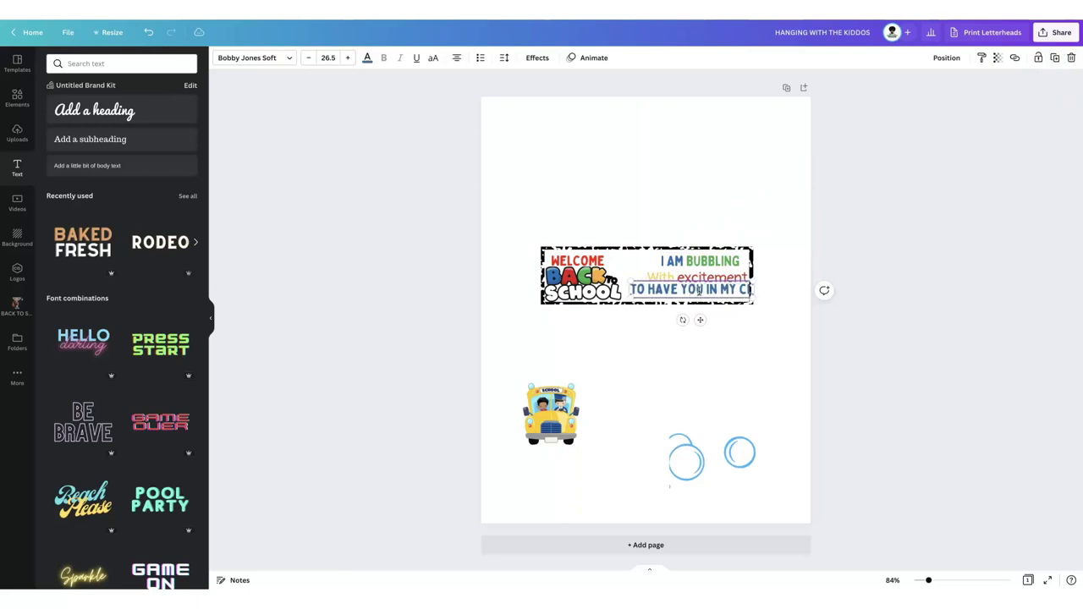
pyautogui.moveTo(763, 282); pyautogui.dragTo(707, 284)
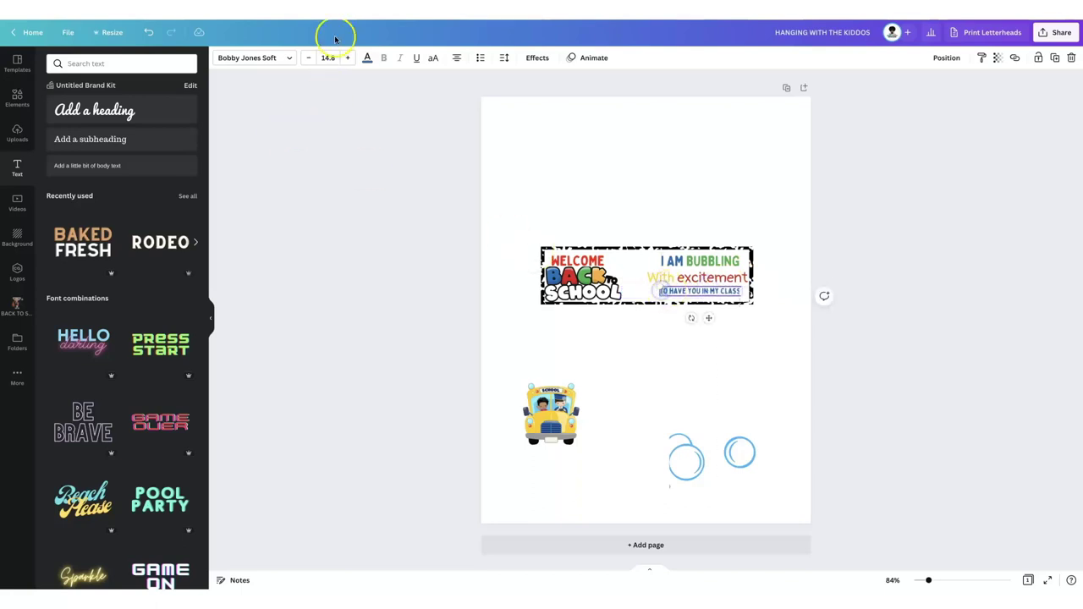
# In the bottom text line, colour TO green, HAVE red and YOU IN MY CLASS black.
pyautogui.click(365, 57)
pyautogui.click(188, 289)
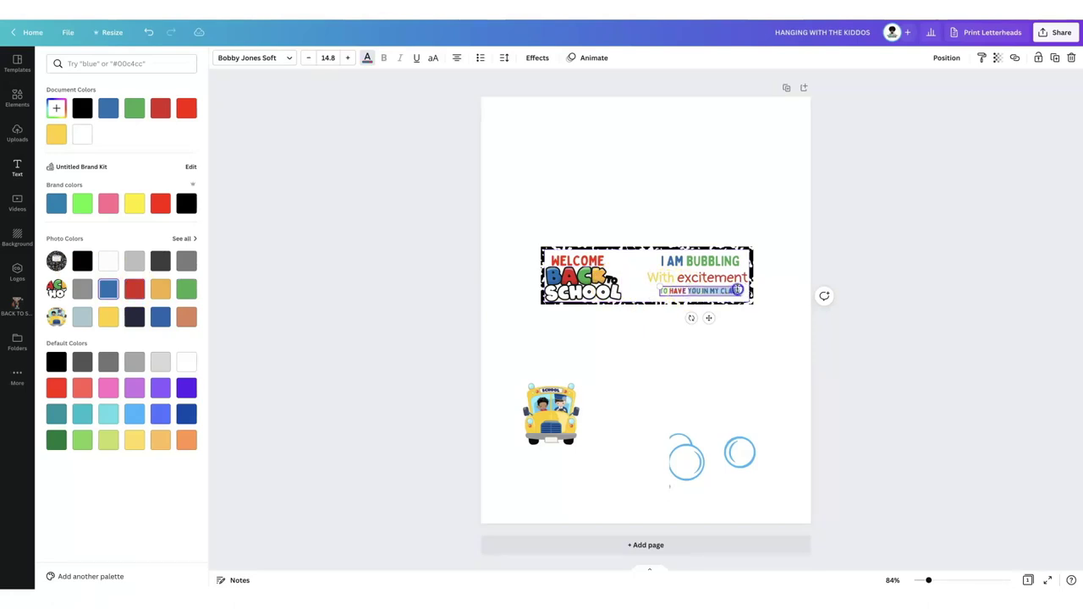
pyautogui.click(82, 108)
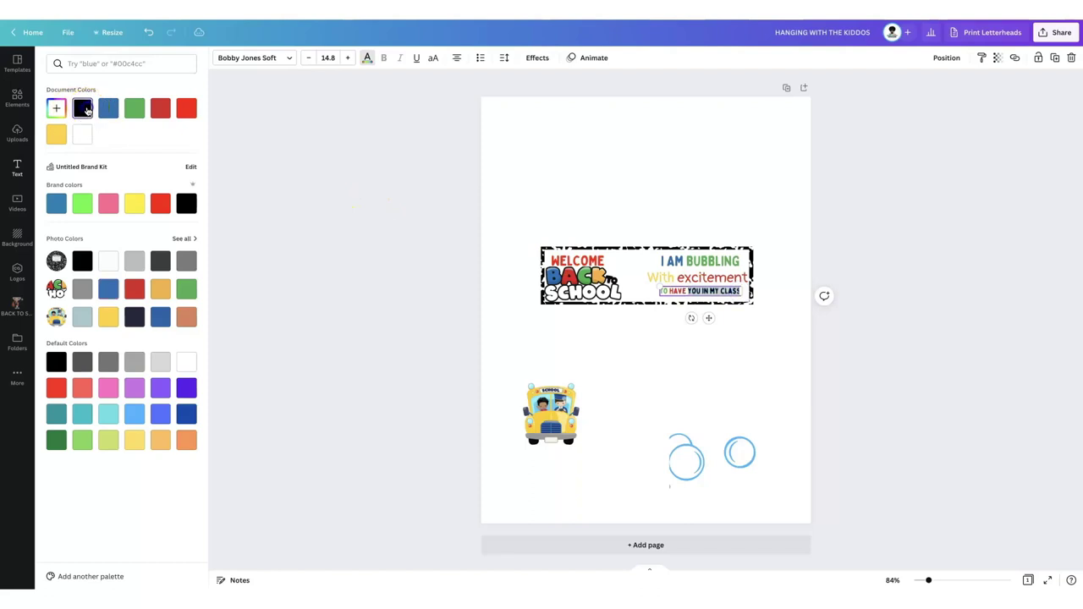
pyautogui.click(675, 361)
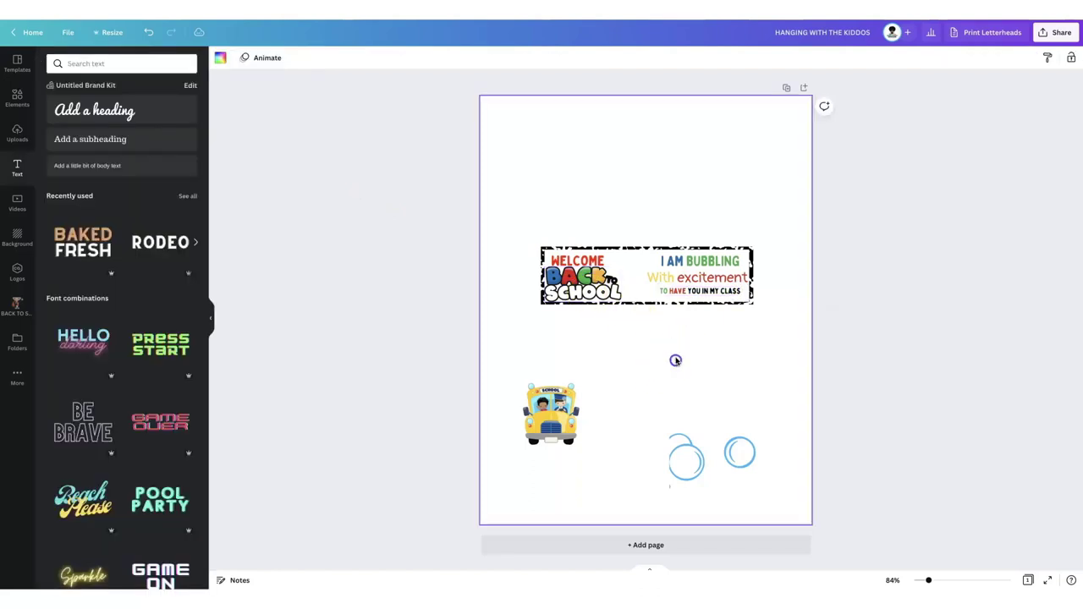
# Nudge the TO HAVE YOU IN MY CLASS line, the WELCOME text and the Back to School graphic slightly right.
pyautogui.moveTo(694, 291); pyautogui.dragTo(697, 291)
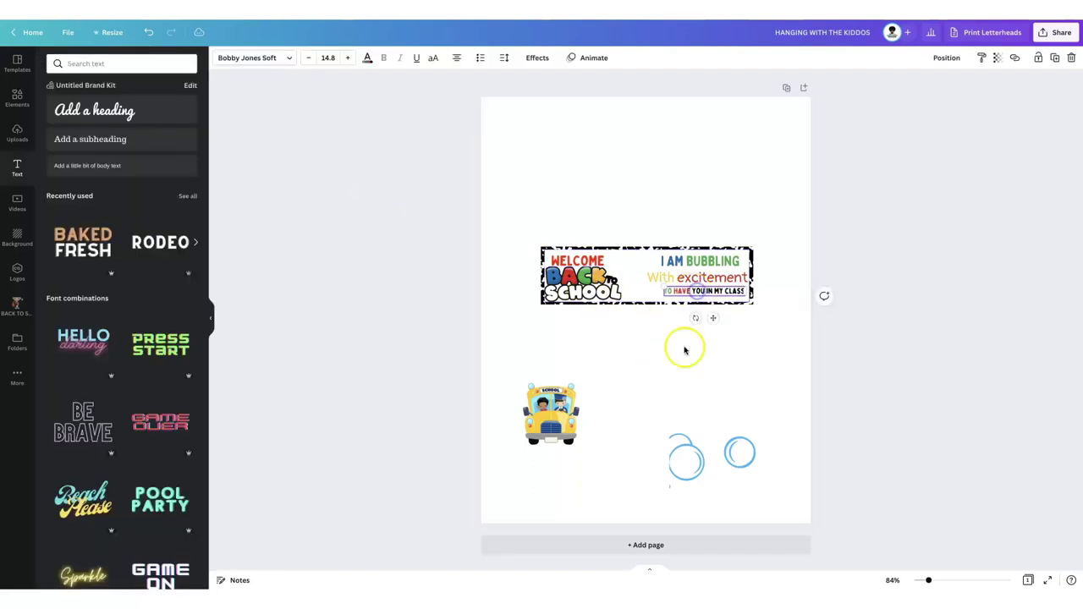
pyautogui.click(659, 361)
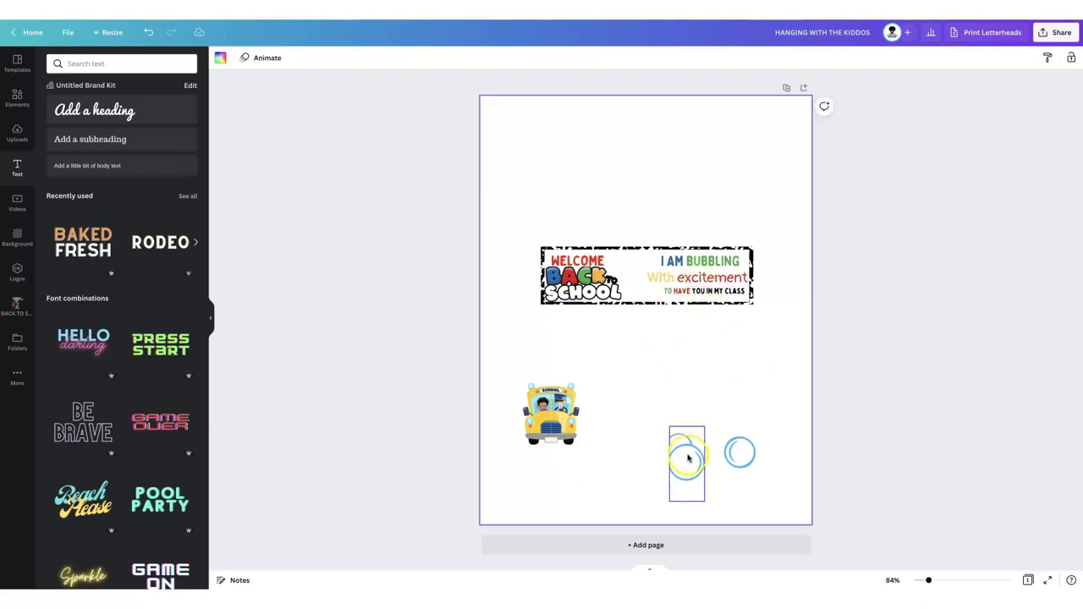
pyautogui.moveTo(580, 260); pyautogui.dragTo(587, 285)
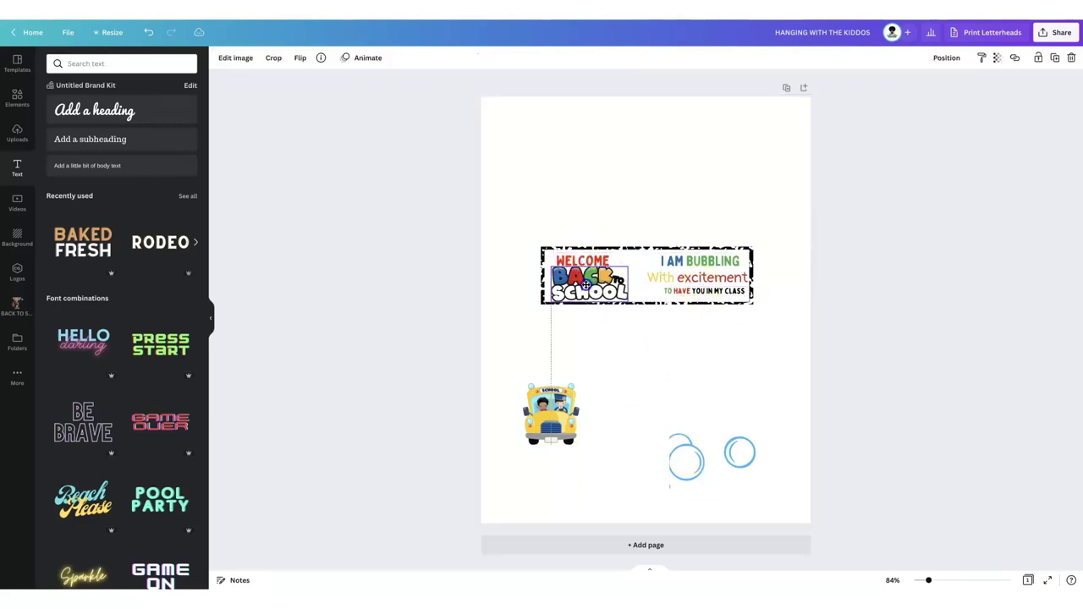
# Place the single bubble beside the bottom text line, add copies beside WELCOME and I AM, and shrink the latter to about 0.3 in.
pyautogui.moveTo(738, 452); pyautogui.dragTo(652, 291)
pyautogui.click(1054, 57)
pyautogui.click(947, 93)
pyautogui.click(1056, 59)
pyautogui.moveTo(681, 325); pyautogui.dragTo(648, 263)
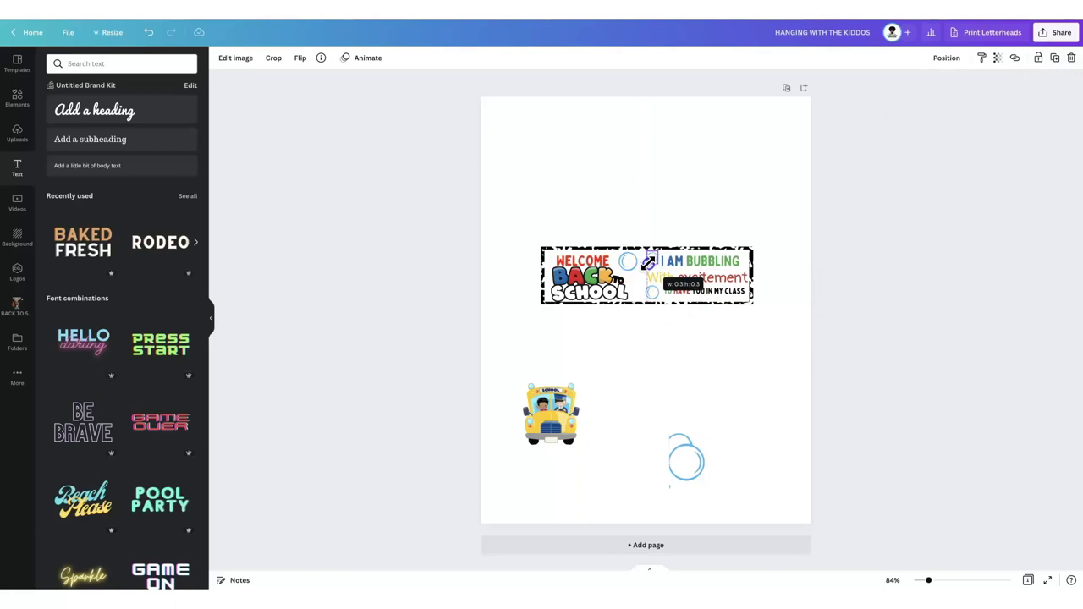
pyautogui.click(682, 347)
# Duplicate the small bubble beside I AM and move the copy to the label's upper-right corner.
pyautogui.click(651, 254)
pyautogui.click(1055, 59)
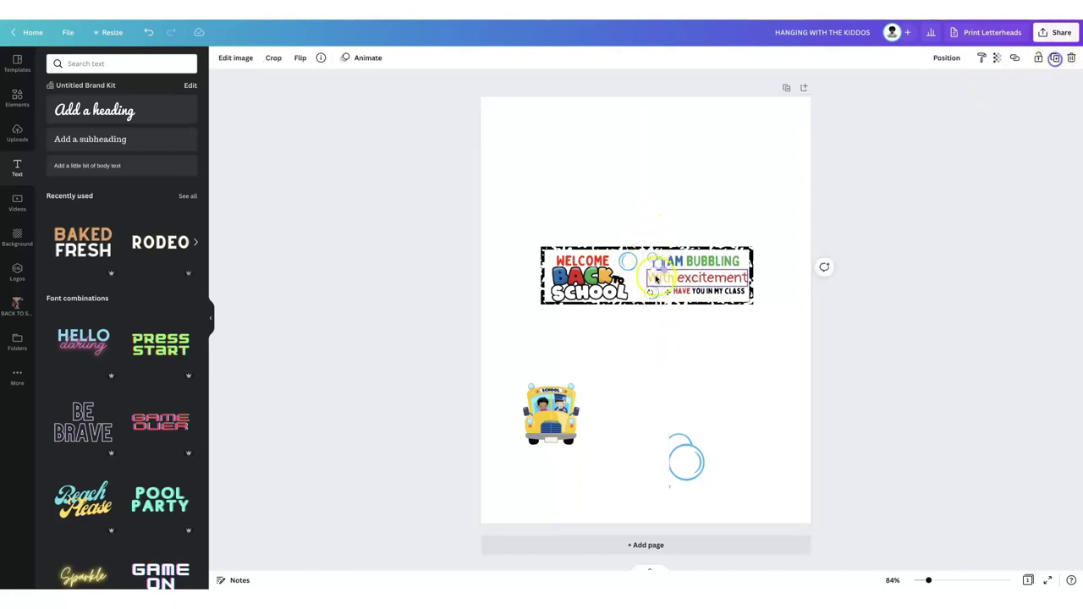
pyautogui.moveTo(659, 266); pyautogui.dragTo(744, 256)
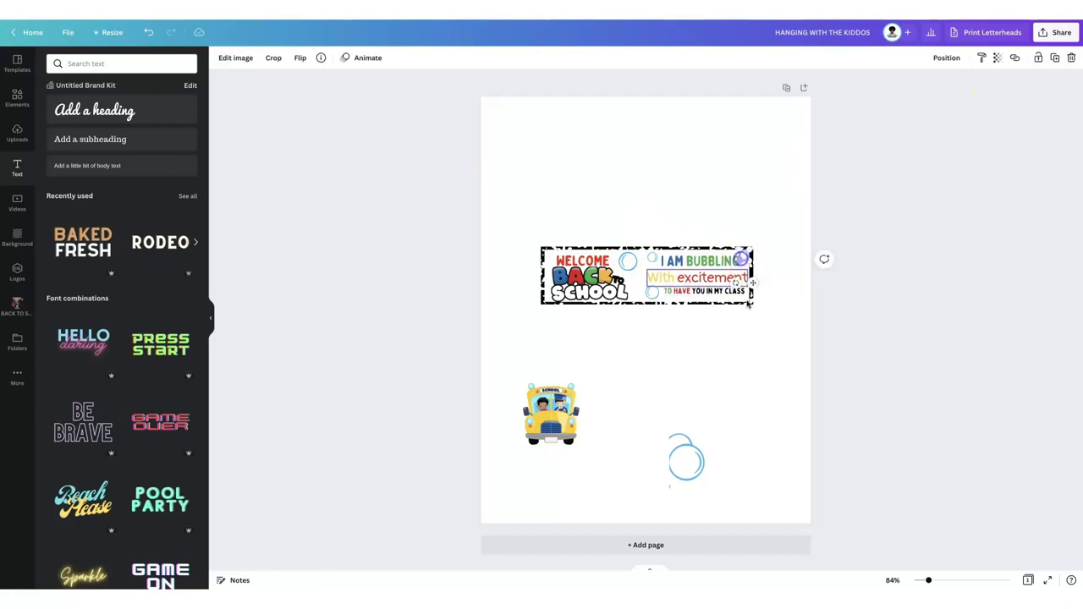
pyautogui.click(684, 375)
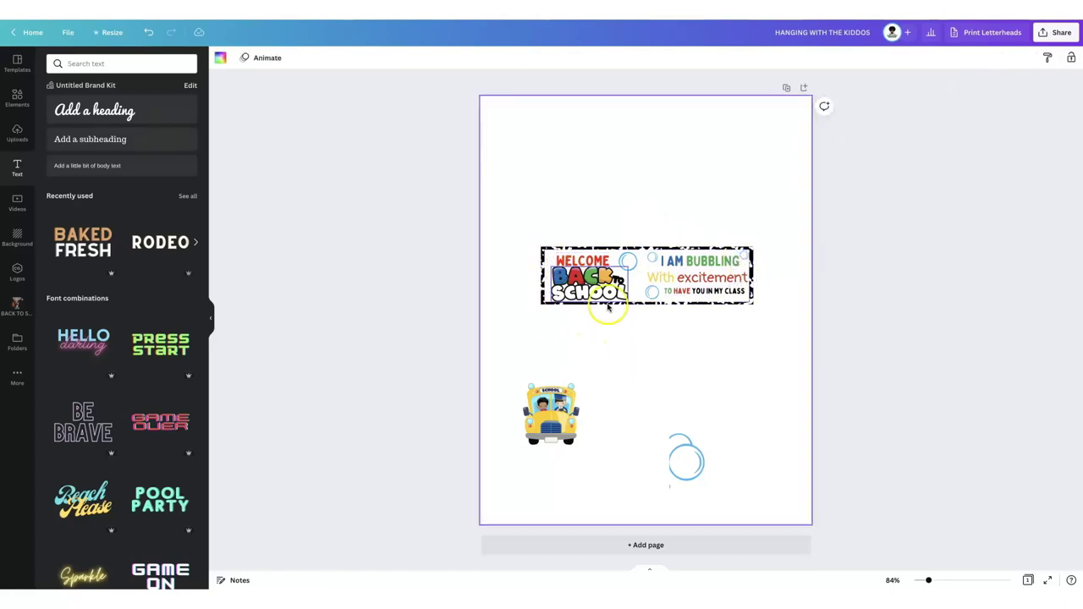
# Shrink the cropped bubbles graphic from below the label and place it in the label's upper-left corner.
pyautogui.click(685, 460)
pyautogui.moveTo(704, 428); pyautogui.dragTo(547, 292)
pyautogui.click(651, 343)
pyautogui.click(538, 298)
pyautogui.moveTo(551, 304); pyautogui.dragTo(548, 261)
pyautogui.click(1055, 58)
pyautogui.click(654, 398)
# Delete the unused school bus graphic and group all elements of the label.
pyautogui.click(551, 414)
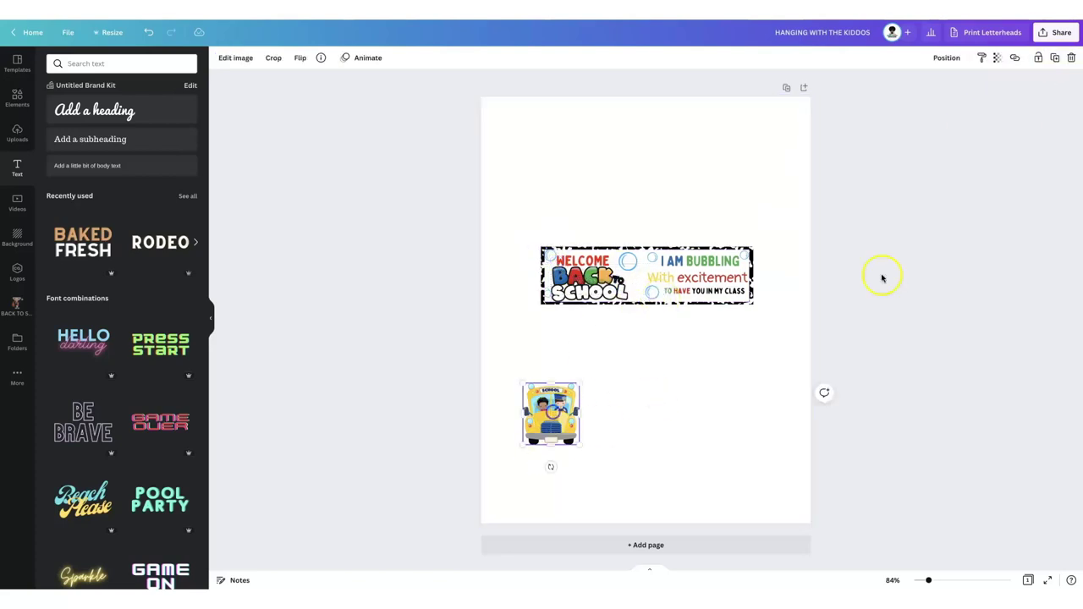
pyautogui.press('Delete')
pyautogui.moveTo(781, 210); pyautogui.dragTo(515, 330)
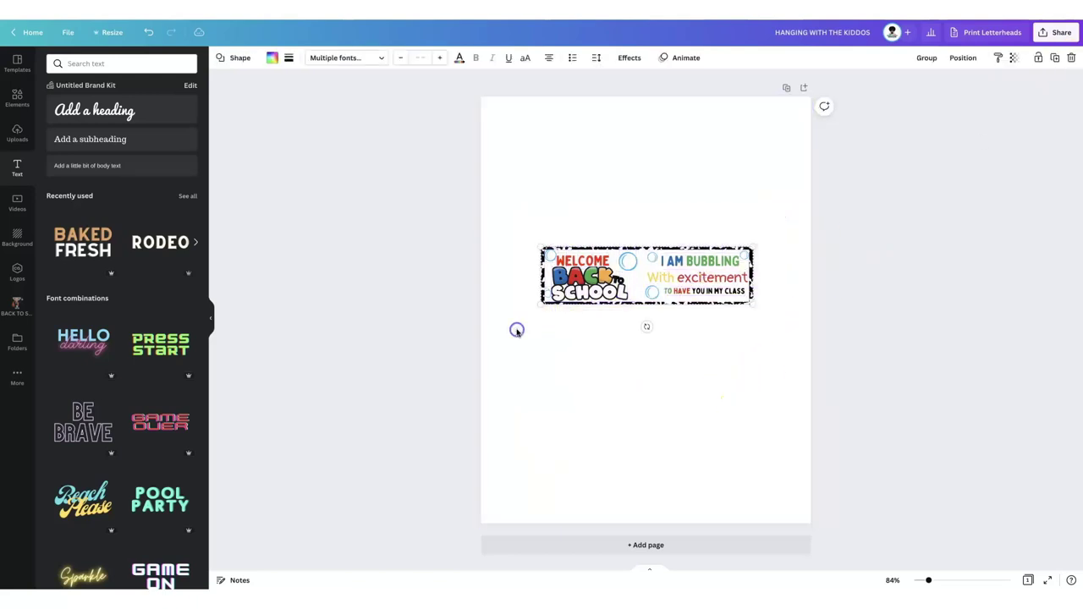
pyautogui.click(928, 58)
# Move the grouped label to the top of the page and duplicate it five times down the page.
pyautogui.moveTo(663, 272); pyautogui.dragTo(697, 188)
pyautogui.click(1057, 58)
pyautogui.click(1057, 59)
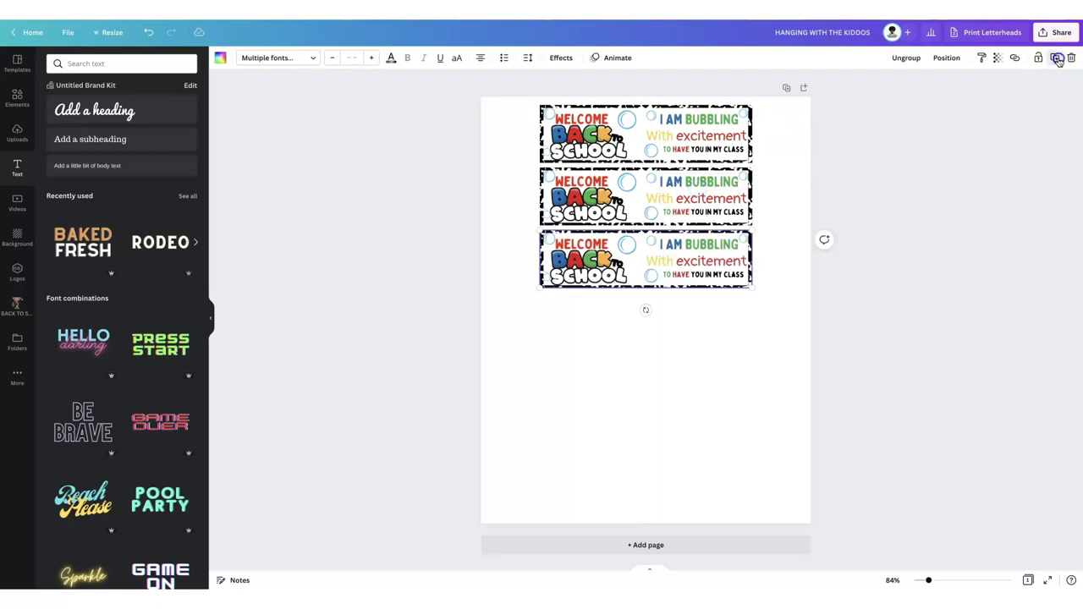
pyautogui.click(1056, 58)
pyautogui.click(1057, 59)
pyautogui.click(1056, 58)
pyautogui.click(822, 222)
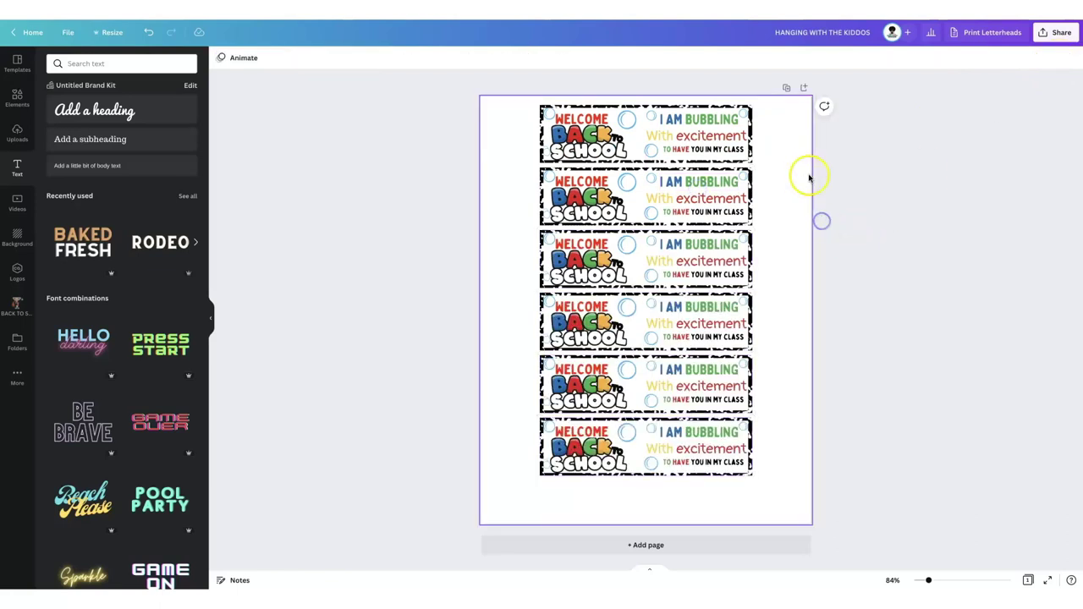
# Open the design's download settings and choose PDF Print as the file type.
pyautogui.click(1057, 32)
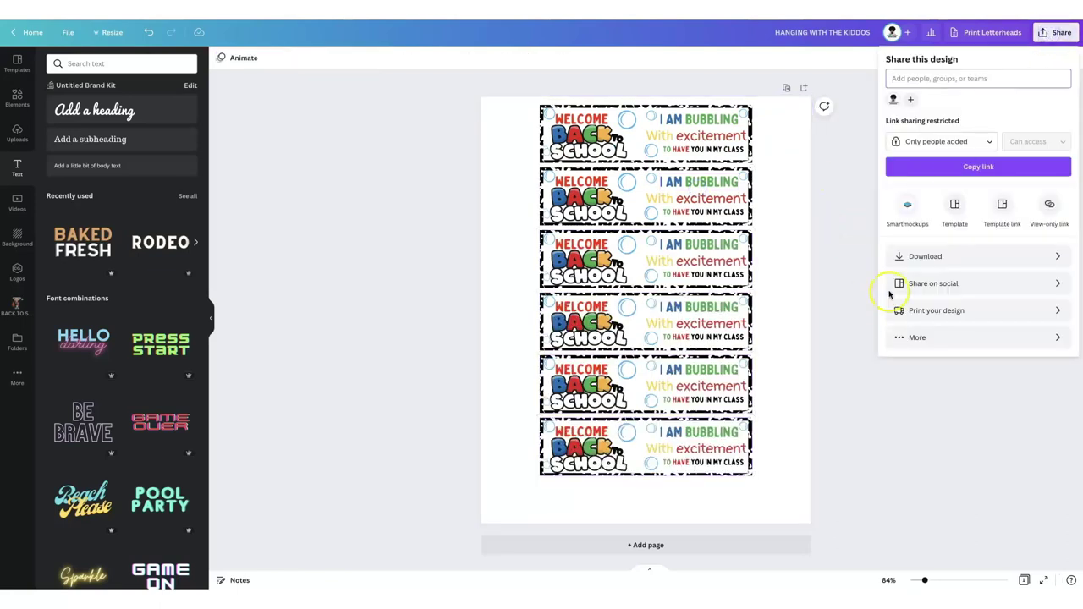
pyautogui.click(910, 256)
pyautogui.click(915, 101)
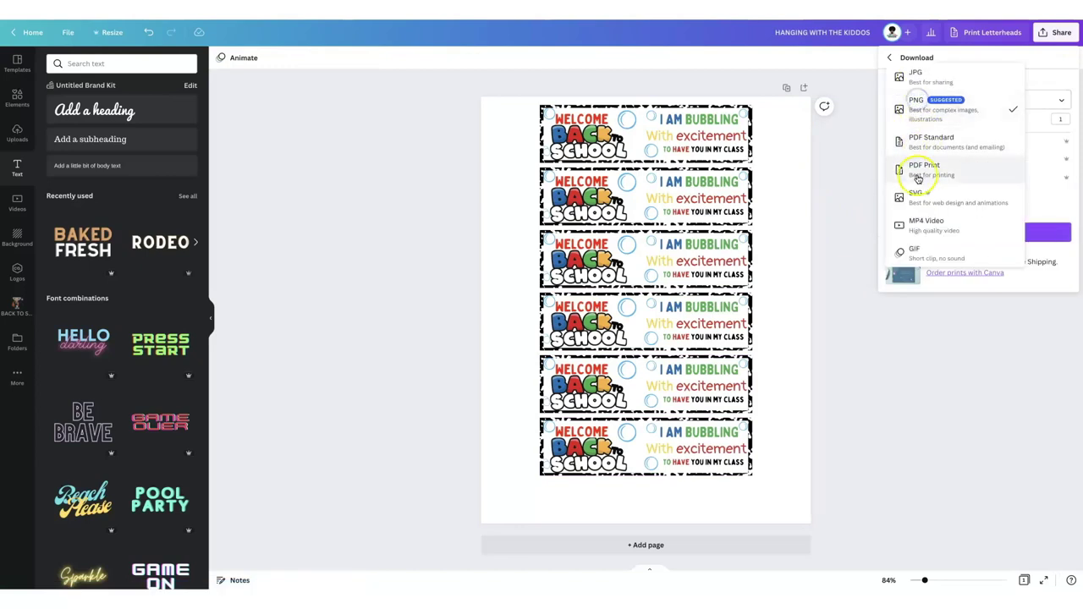
pyautogui.click(945, 175)
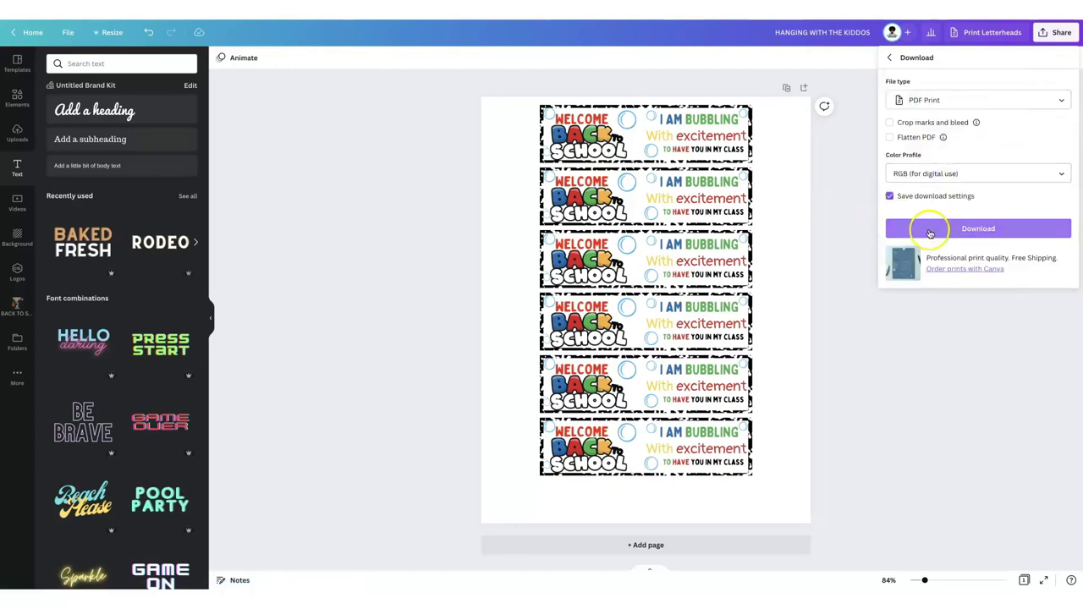